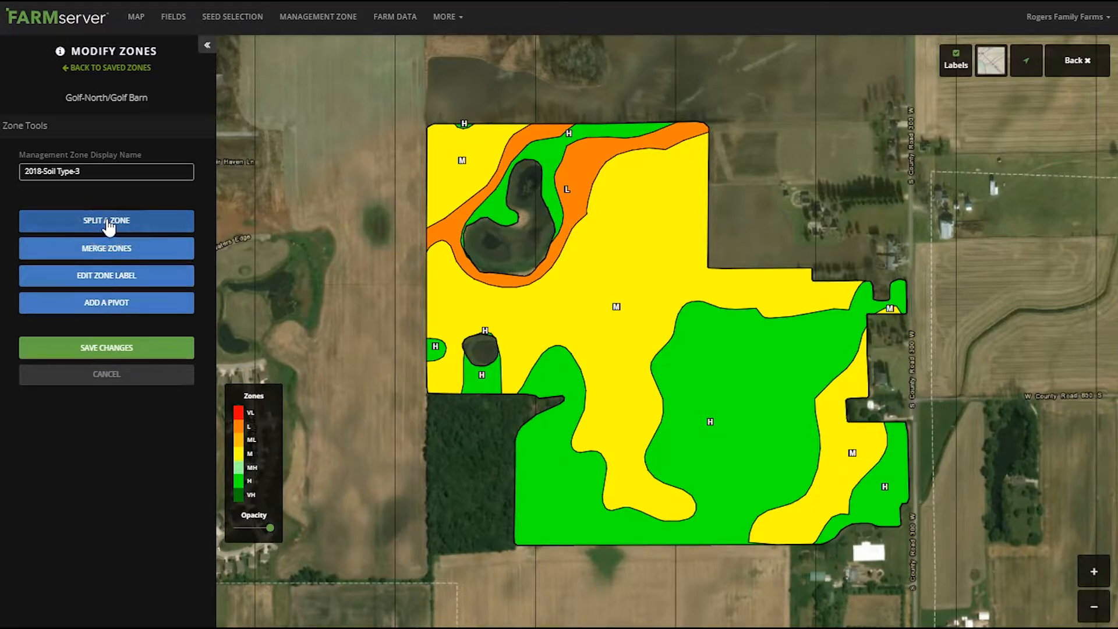
Split the large central M zone with a horizontal line across its narrow neck between the two neighbouring H zones
{"action": "left_click", "coordinate": [108, 225]}
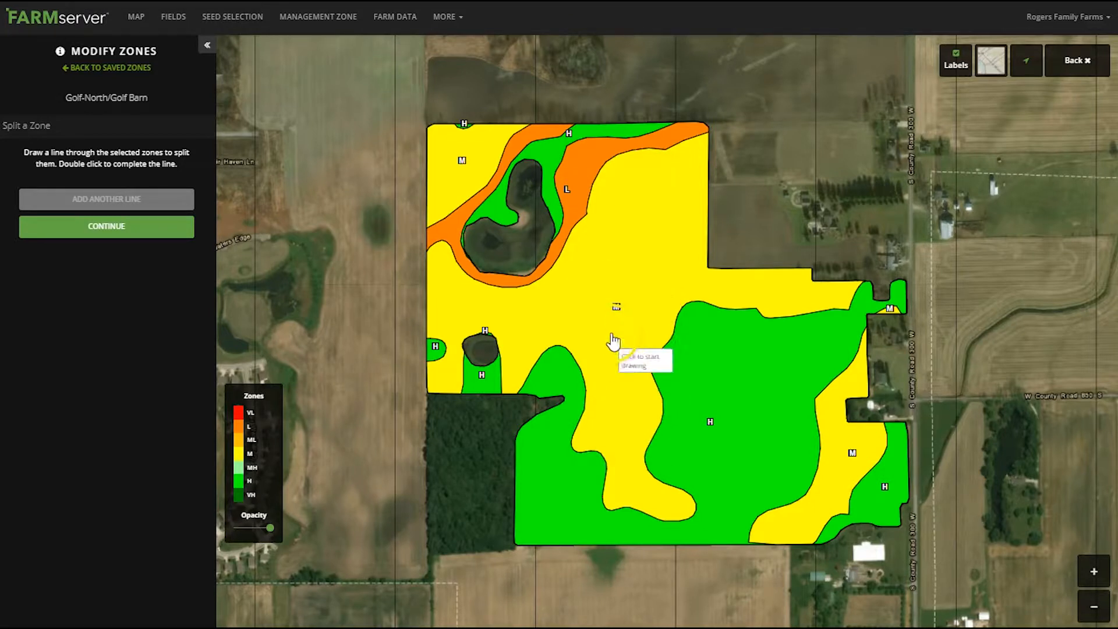
{"action": "left_click", "coordinate": [568, 371]}
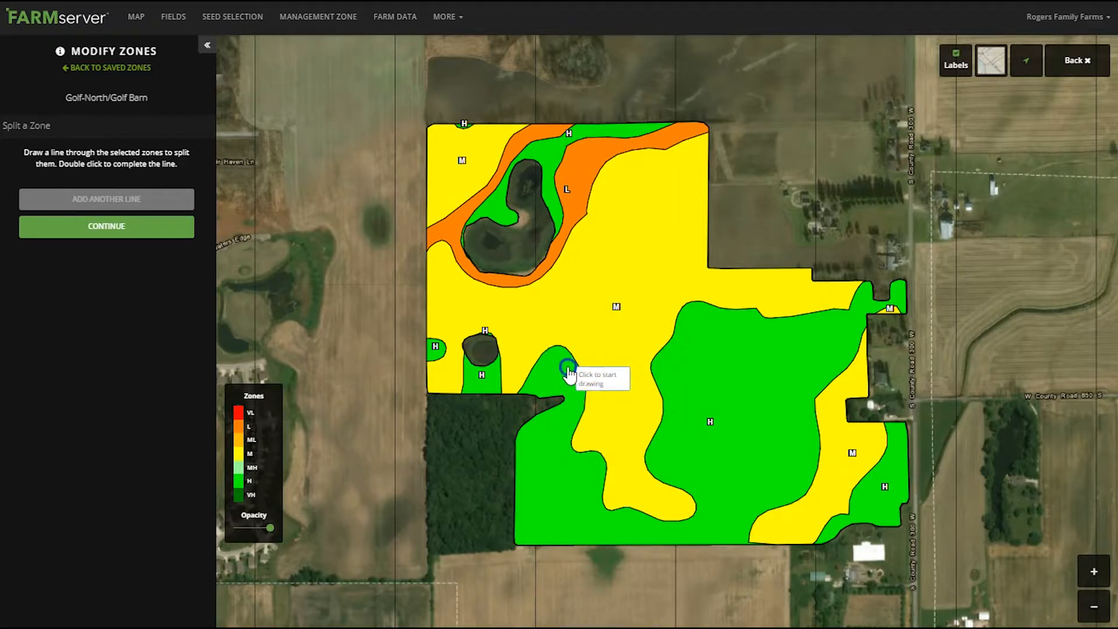
{"action": "left_click", "coordinate": [673, 367]}
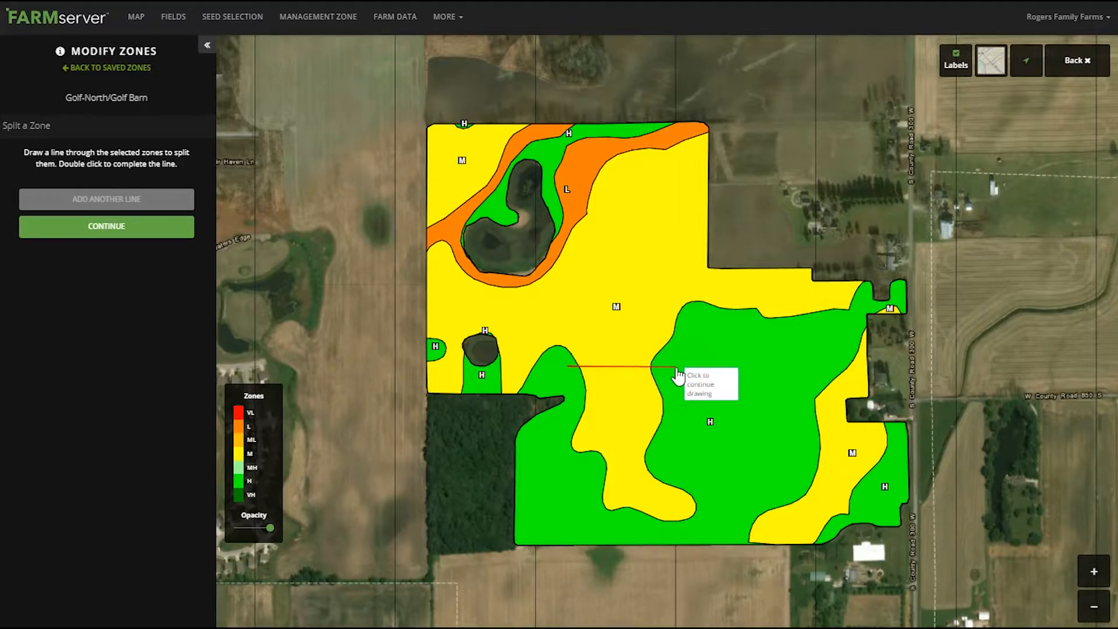
{"action": "double_click", "coordinate": [676, 370]}
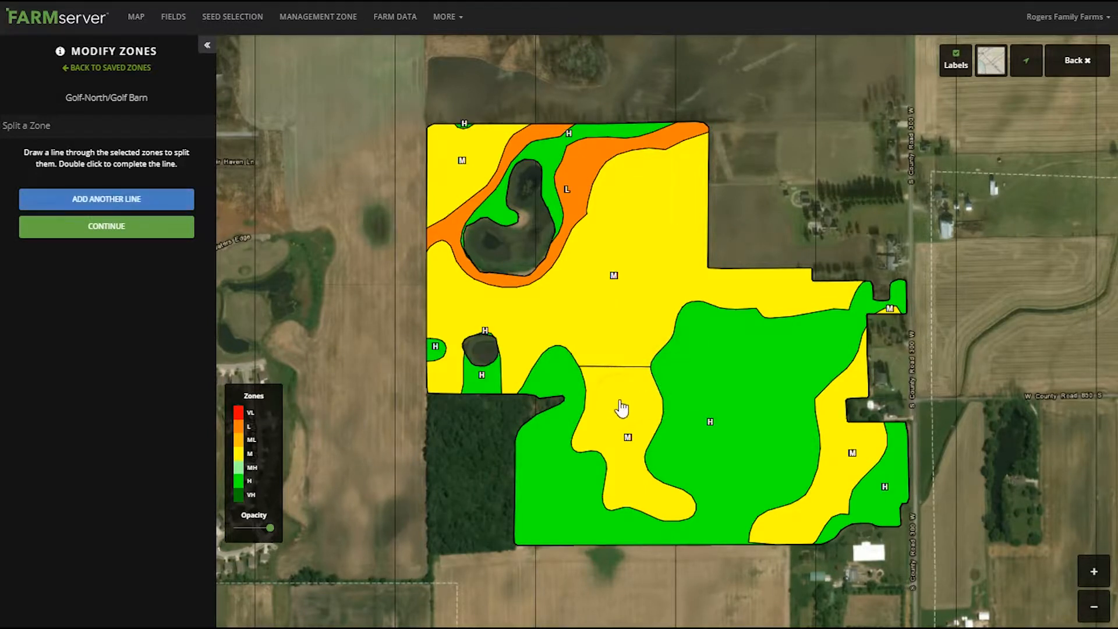
Add a second split line running diagonally from the northern L zone through the central M and H zones into the southeastern M zone
{"action": "left_click", "coordinate": [644, 415]}
{"action": "left_click", "coordinate": [265, 305]}
{"action": "left_click", "coordinate": [88, 199]}
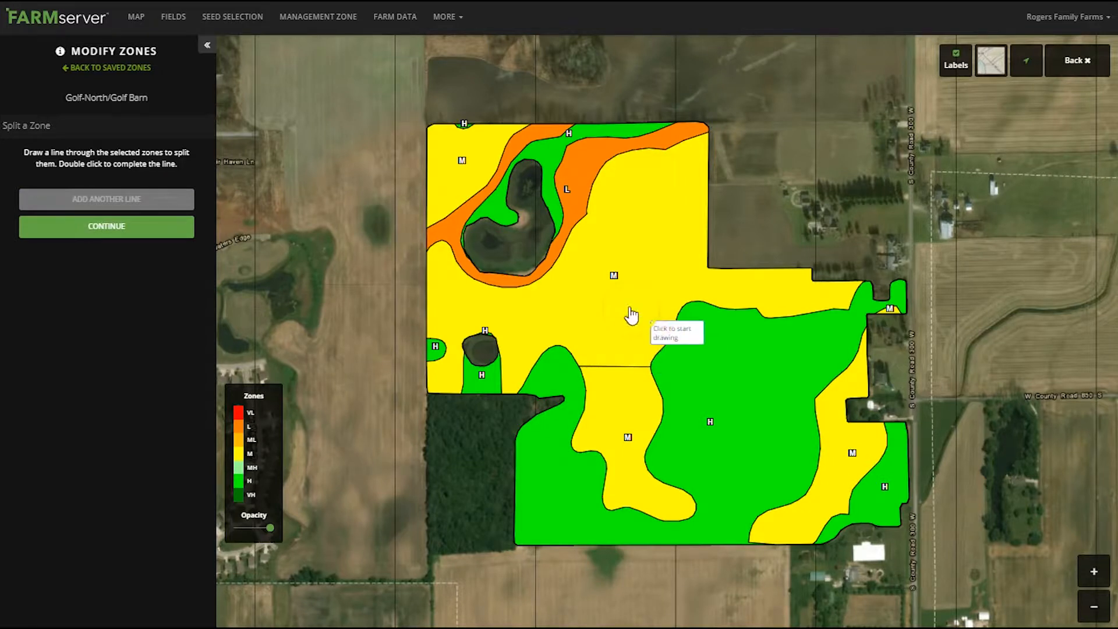
{"action": "left_click", "coordinate": [728, 357]}
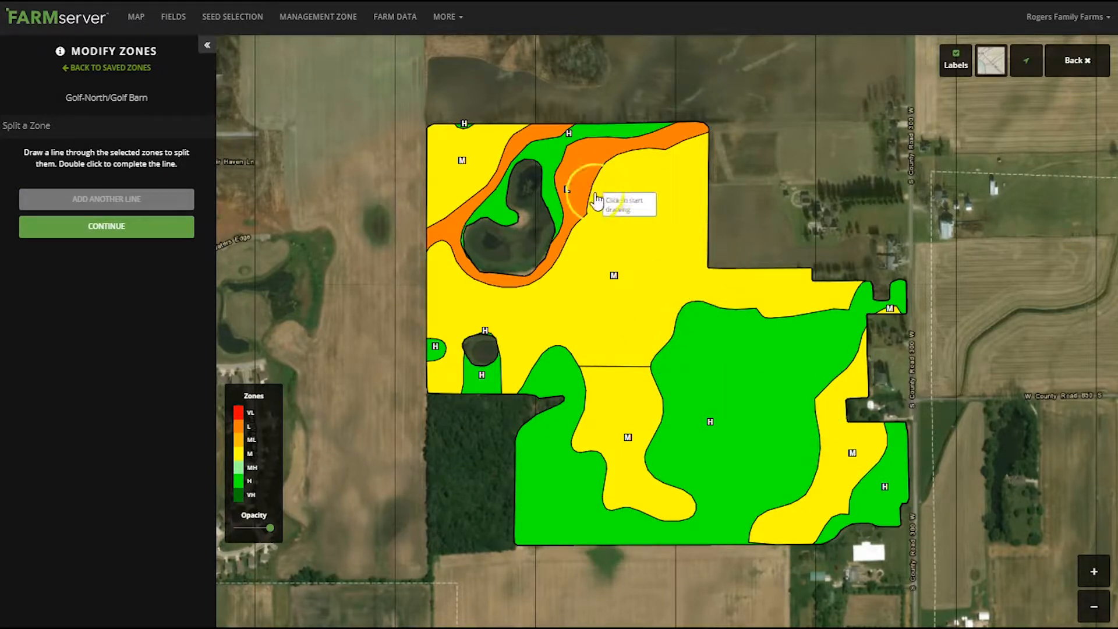
{"action": "left_click", "coordinate": [585, 156]}
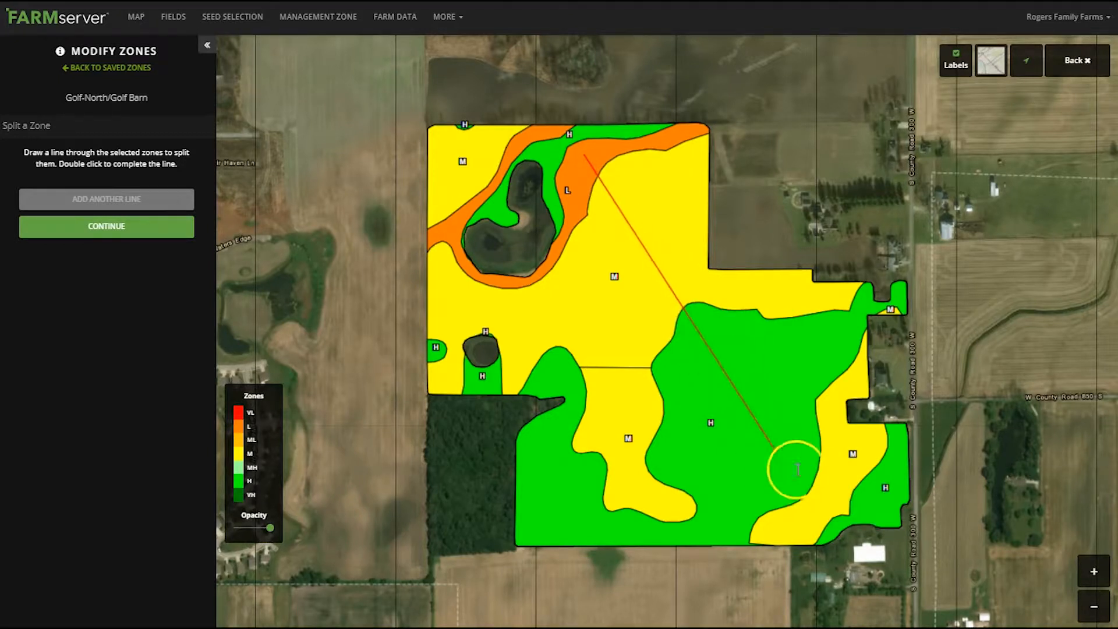
{"action": "double_click", "coordinate": [828, 479]}
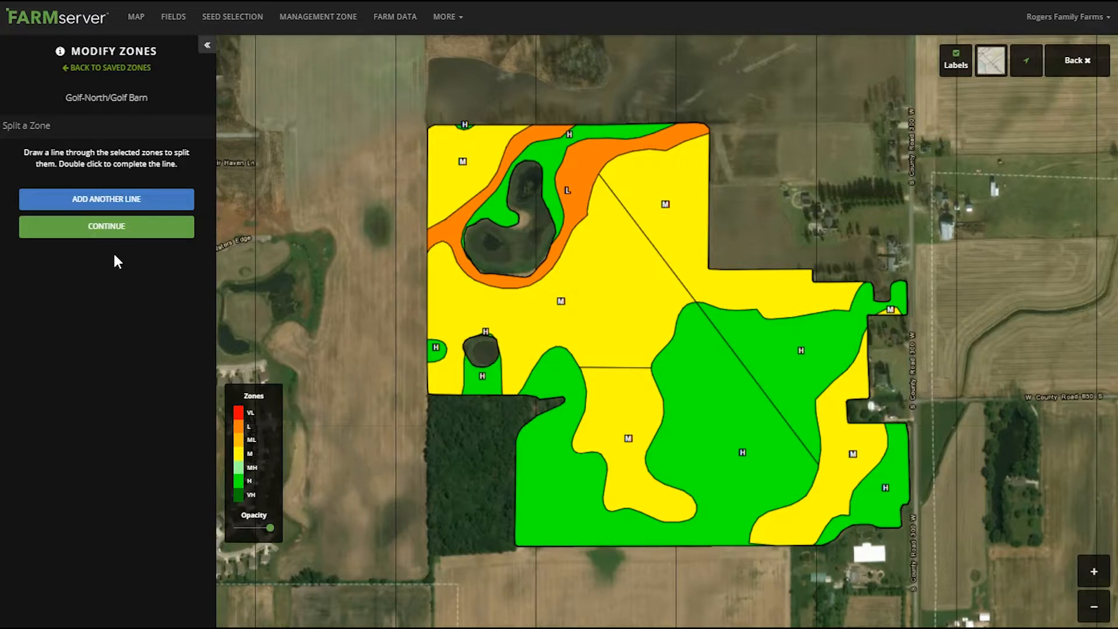
{"action": "left_click", "coordinate": [89, 226]}
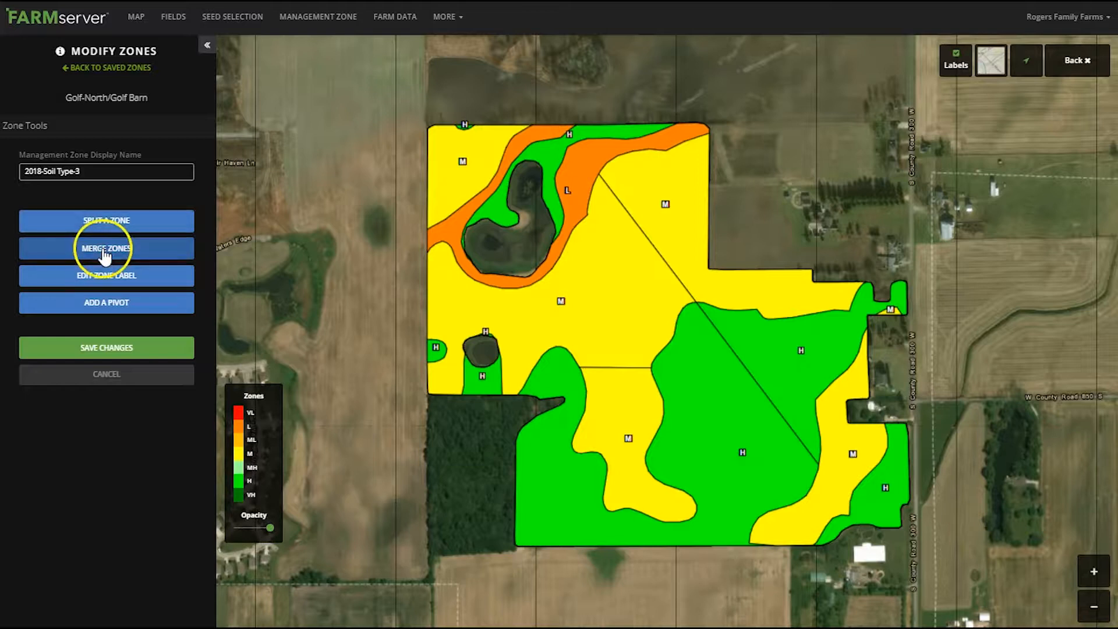
Merge the three adjoining central M pieces into one zone labelled M
{"action": "left_click", "coordinate": [101, 249]}
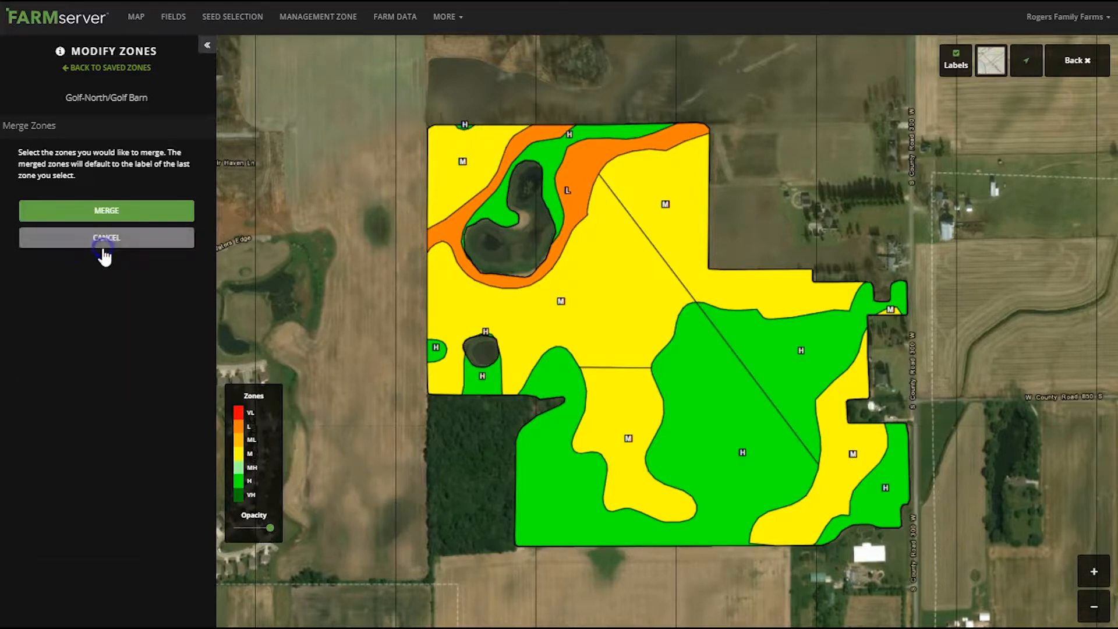
{"action": "left_click", "coordinate": [665, 207]}
{"action": "left_click", "coordinate": [613, 236]}
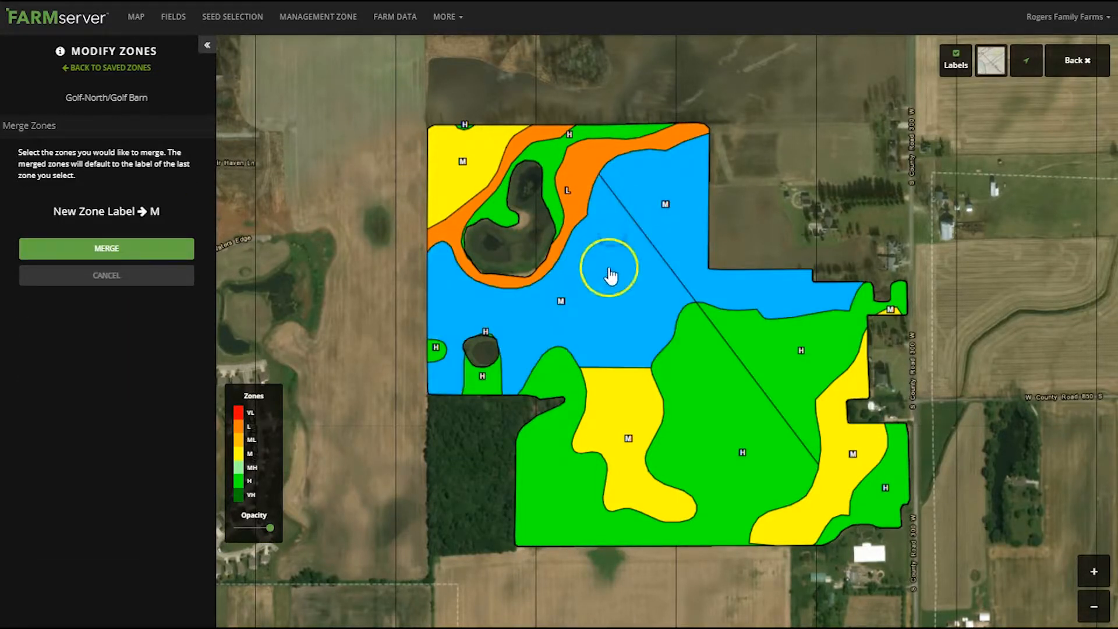
{"action": "left_click", "coordinate": [612, 391]}
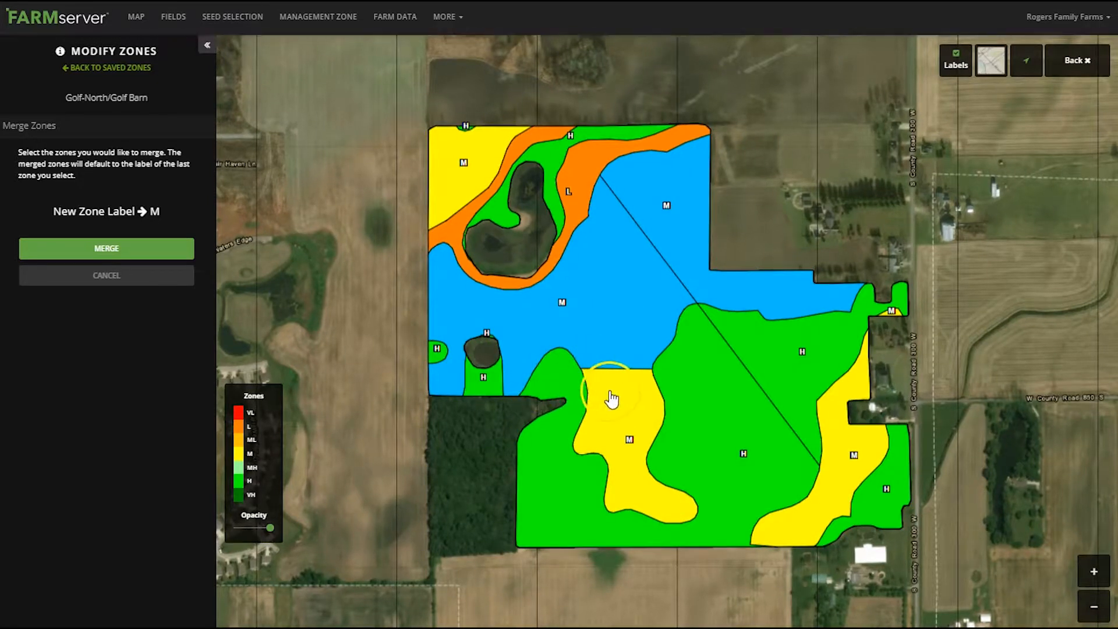
{"action": "left_click", "coordinate": [88, 248]}
{"action": "left_click", "coordinate": [87, 248]}
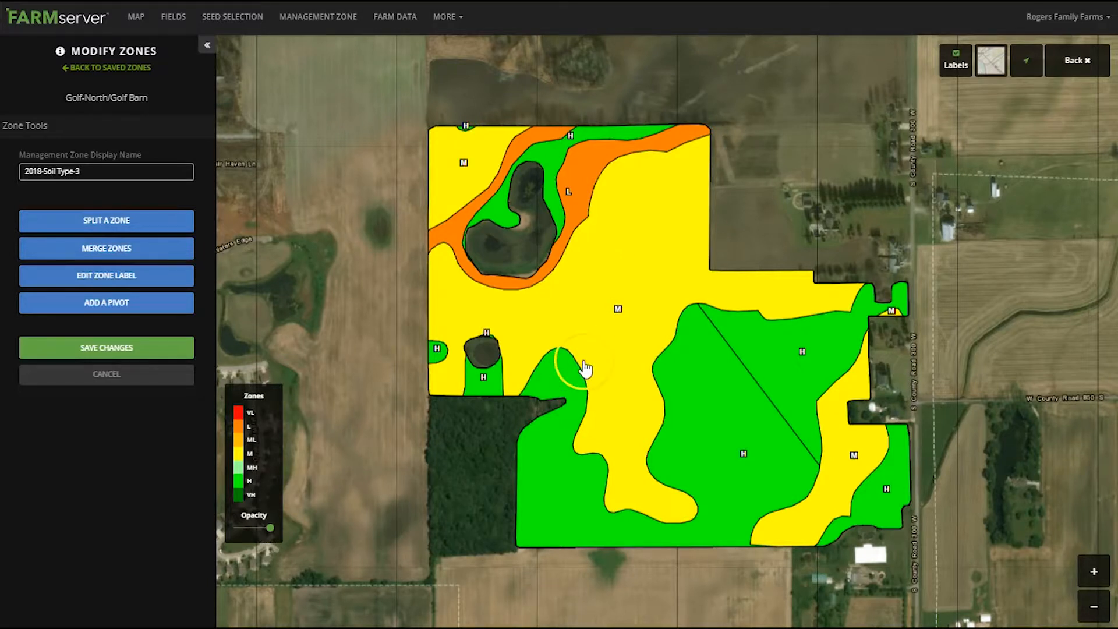
Merge the two large H pieces on either side of the diagonal line into one zone labelled H
{"action": "left_click", "coordinate": [123, 250]}
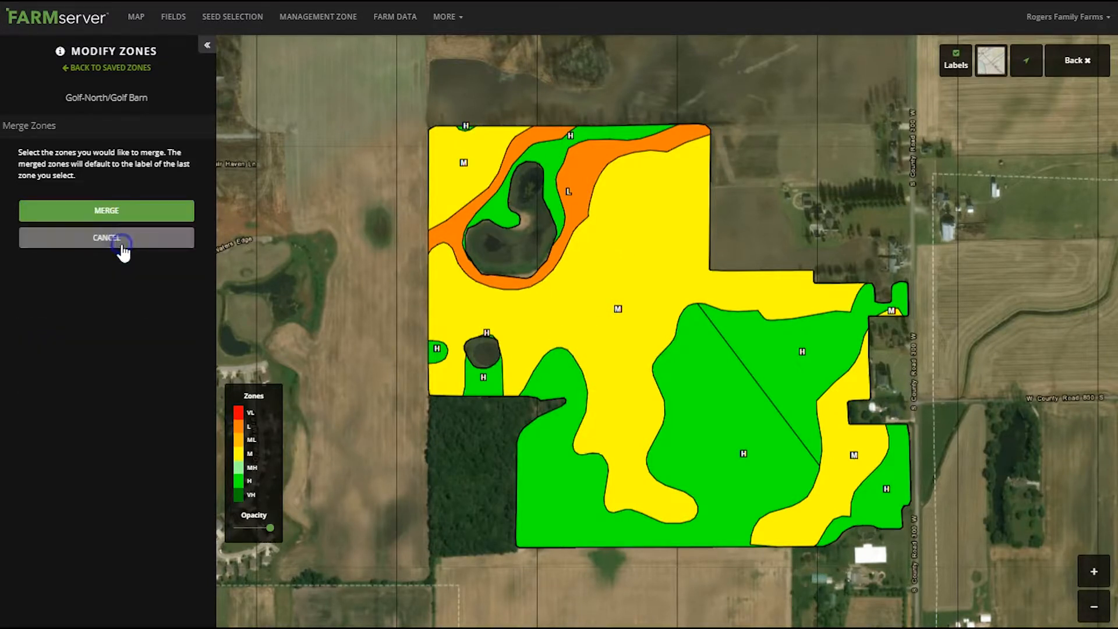
{"action": "left_click", "coordinate": [800, 353]}
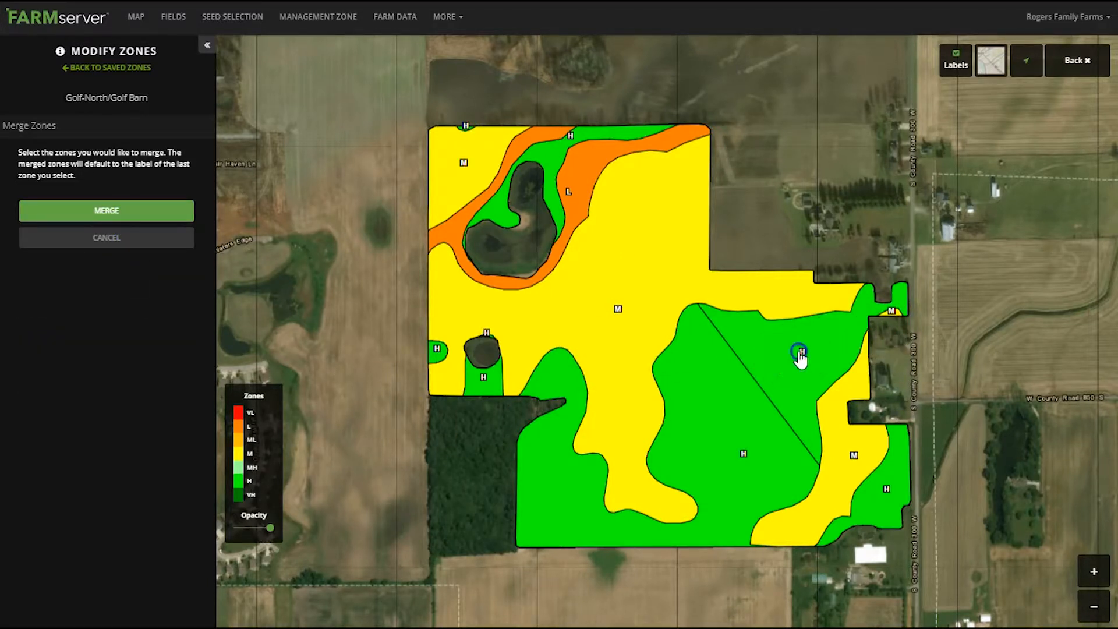
{"action": "left_click", "coordinate": [726, 398]}
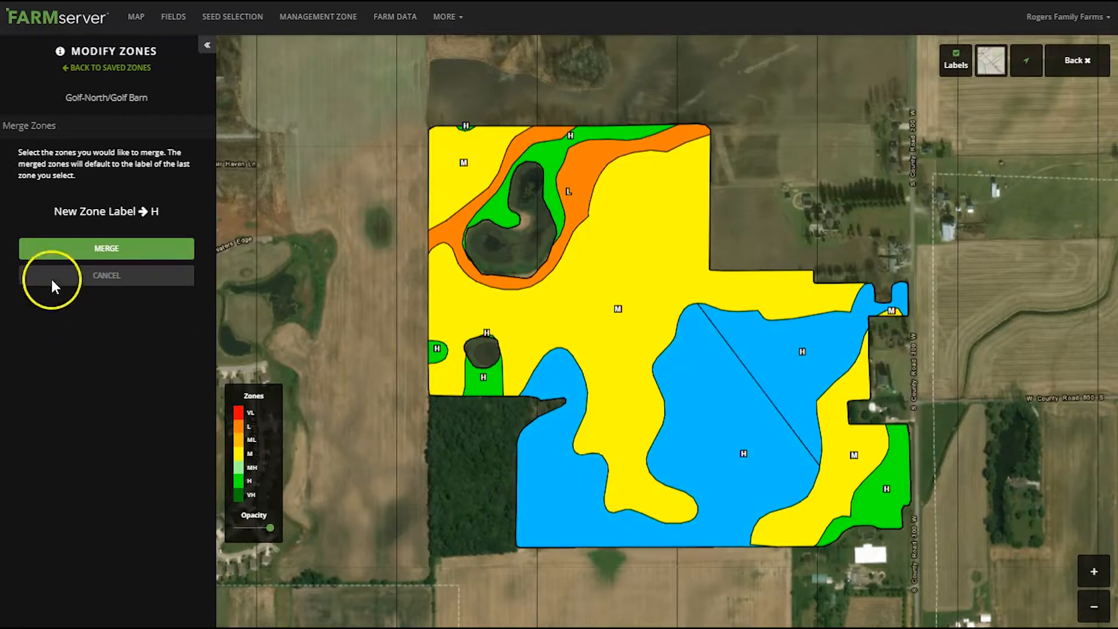
{"action": "left_click", "coordinate": [99, 249]}
{"action": "left_click", "coordinate": [108, 250]}
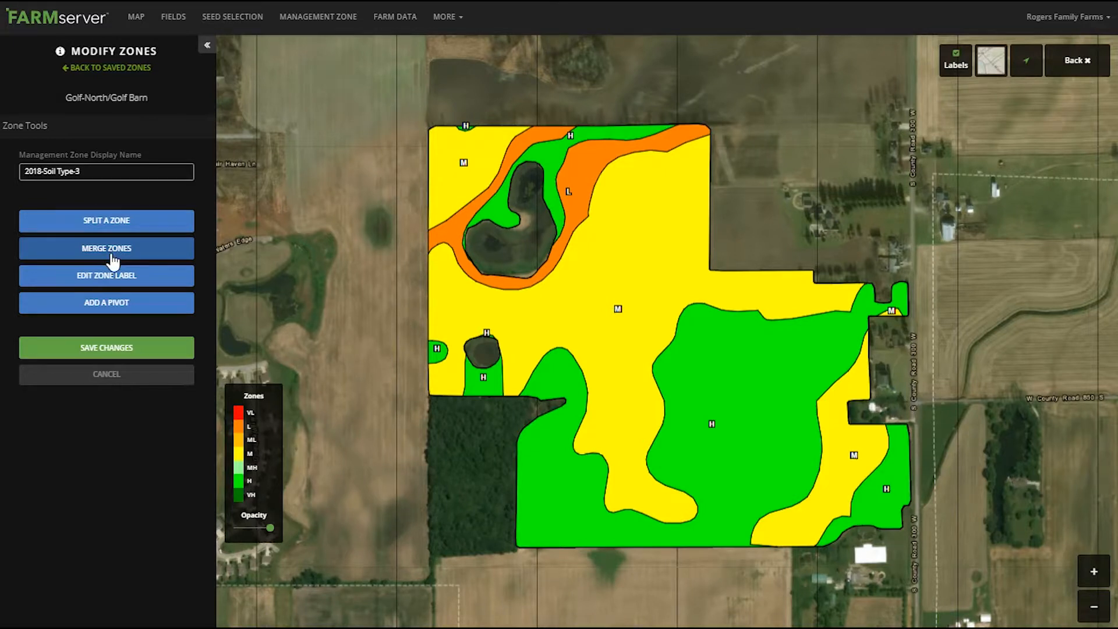
Merge the tiny H zone on the field's northern edge into the northwestern M zone, keeping the label M
{"action": "left_click", "coordinate": [108, 250]}
{"action": "left_click", "coordinate": [467, 128]}
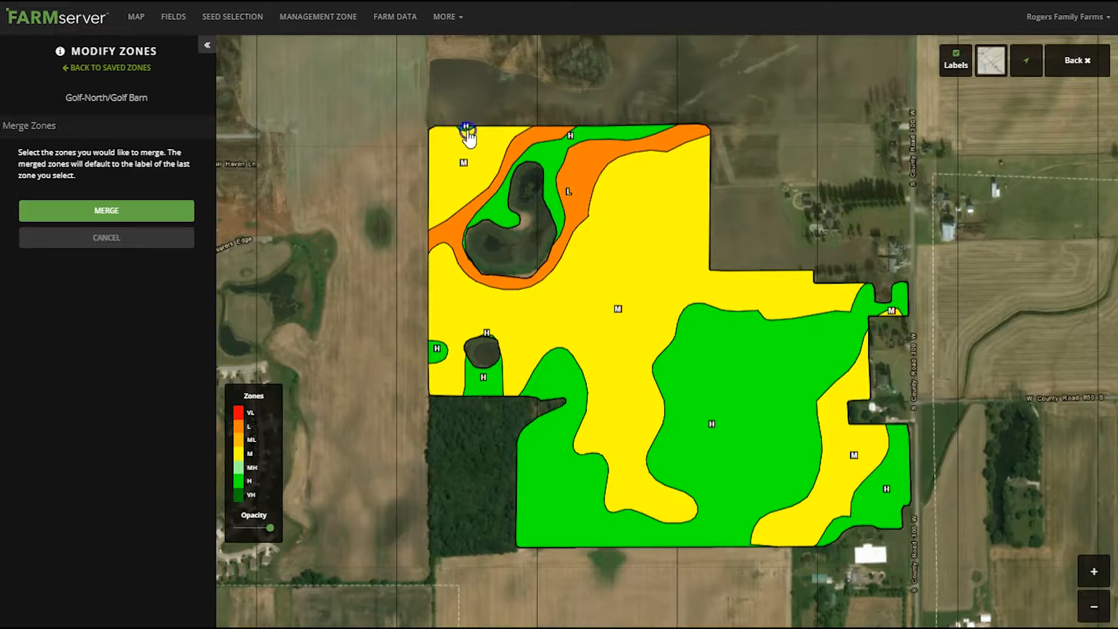
{"action": "left_click", "coordinate": [459, 166]}
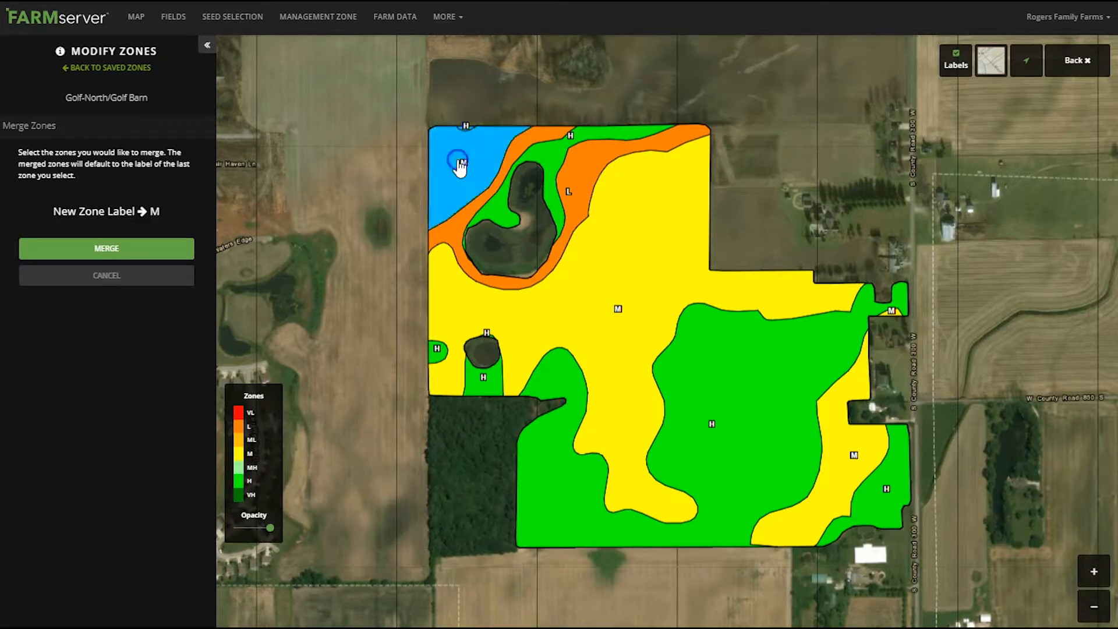
{"action": "left_click", "coordinate": [100, 251]}
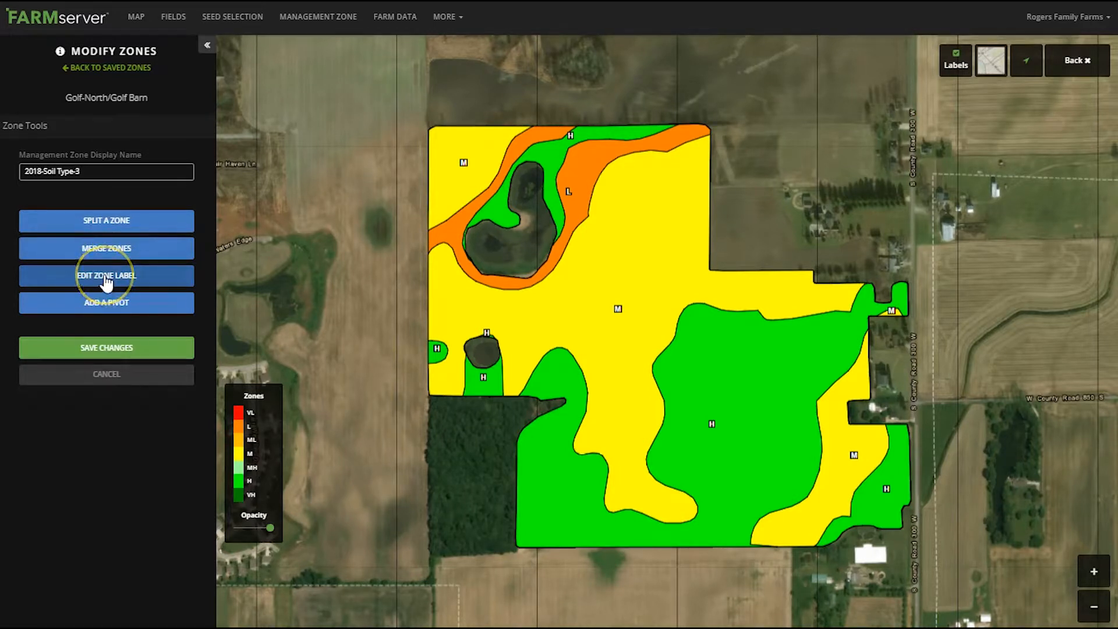
Change the label of the northwestern corner zone to L
{"action": "left_click", "coordinate": [105, 278]}
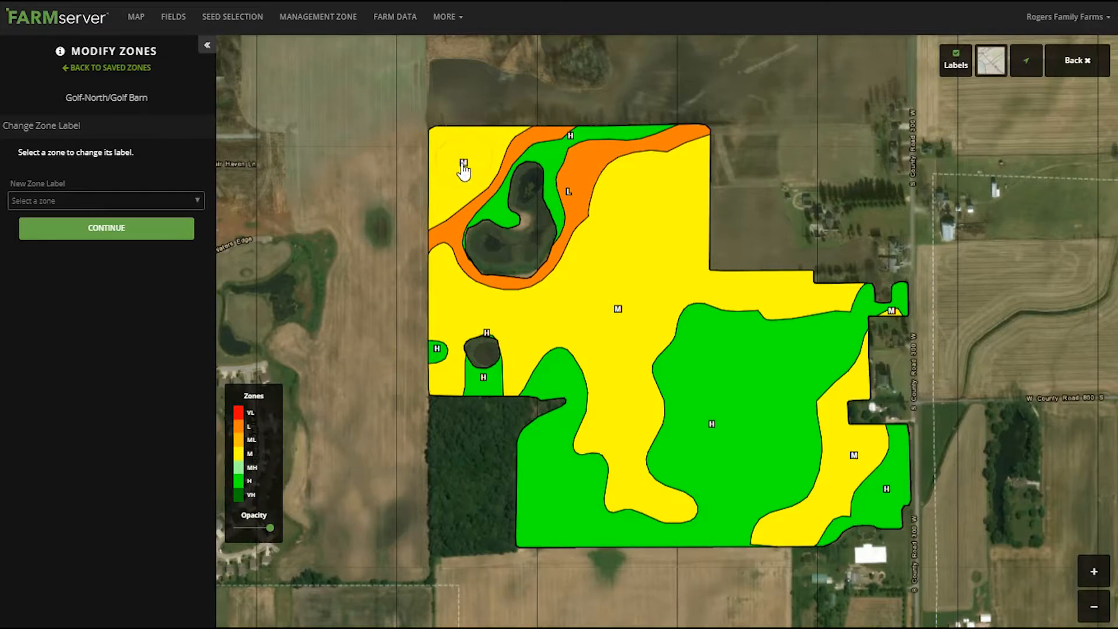
{"action": "left_click", "coordinate": [462, 165]}
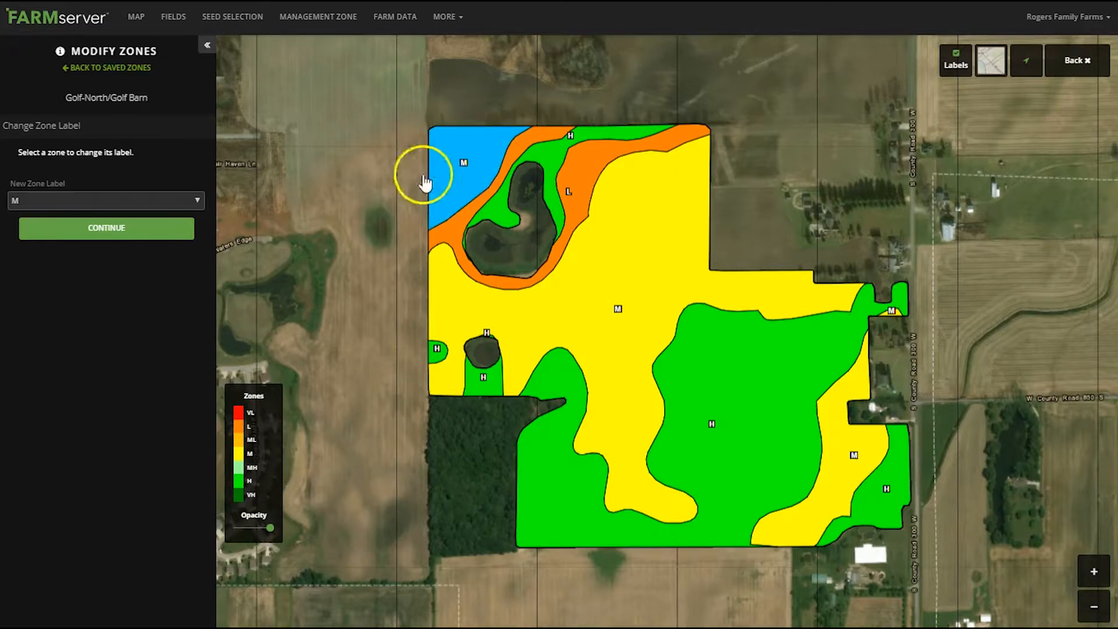
{"action": "left_click", "coordinate": [58, 201]}
{"action": "left_click", "coordinate": [31, 282]}
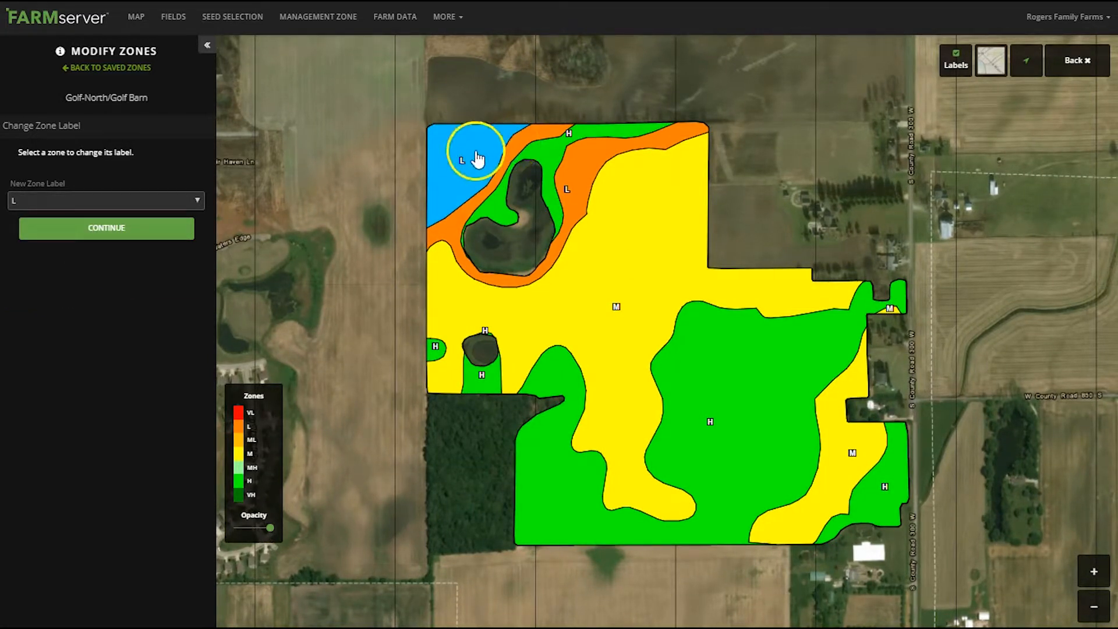
Set the northwestern corner zone's label back to M and finish editing labels
{"action": "left_click", "coordinate": [60, 205]}
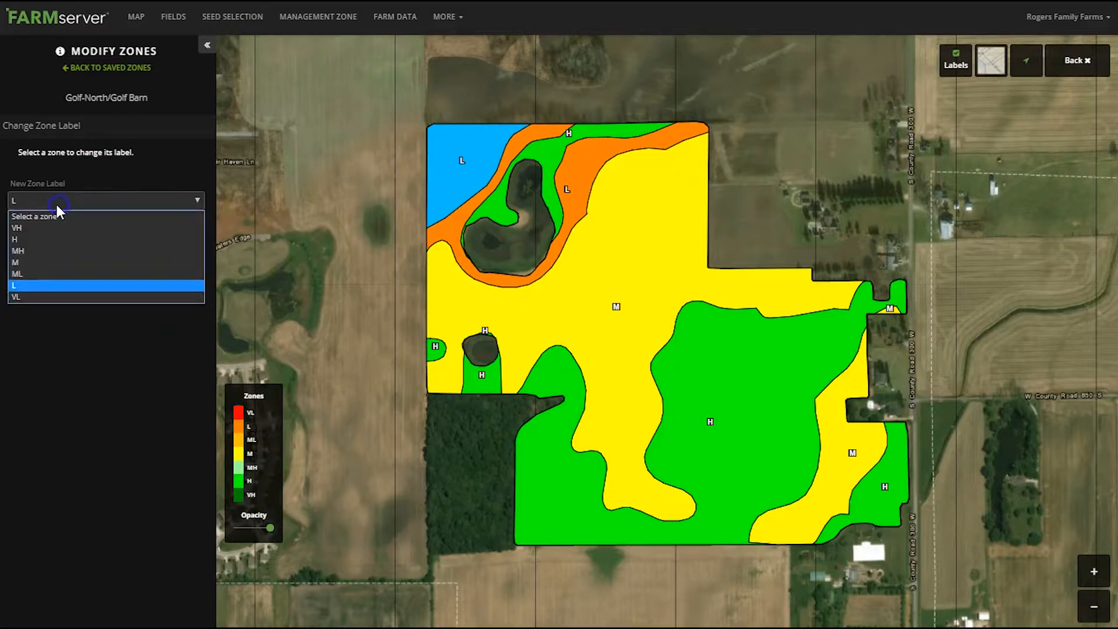
{"action": "left_click", "coordinate": [29, 260]}
{"action": "left_click", "coordinate": [100, 231]}
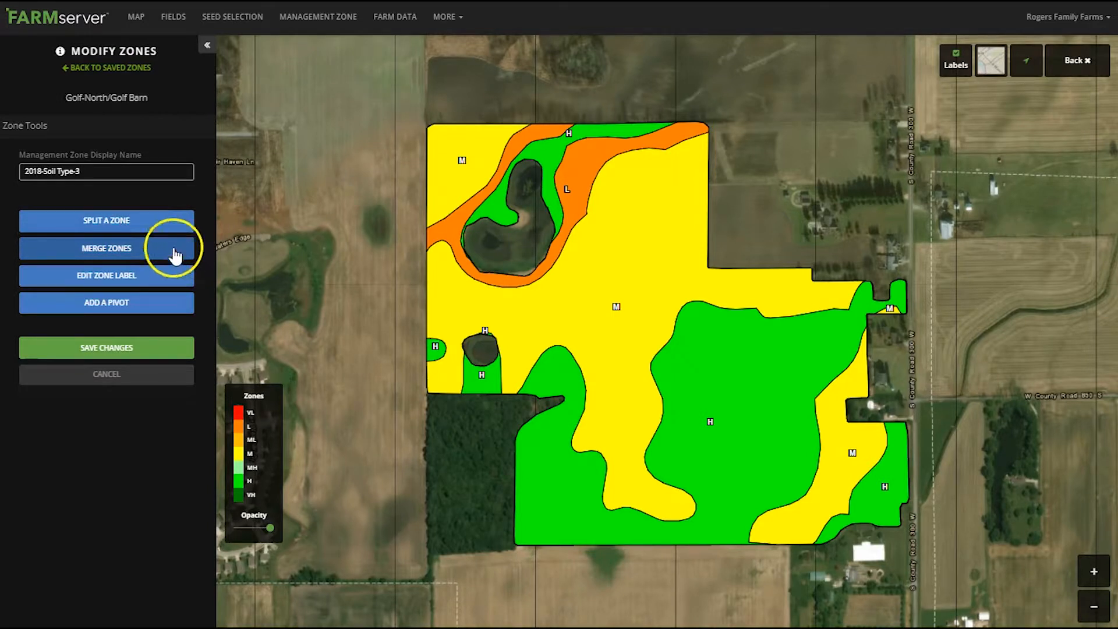
Add and apply a pivot centred on the field's southern edge, with a radius of about 1518 ft reaching the northern boundary
{"action": "left_click", "coordinate": [143, 281]}
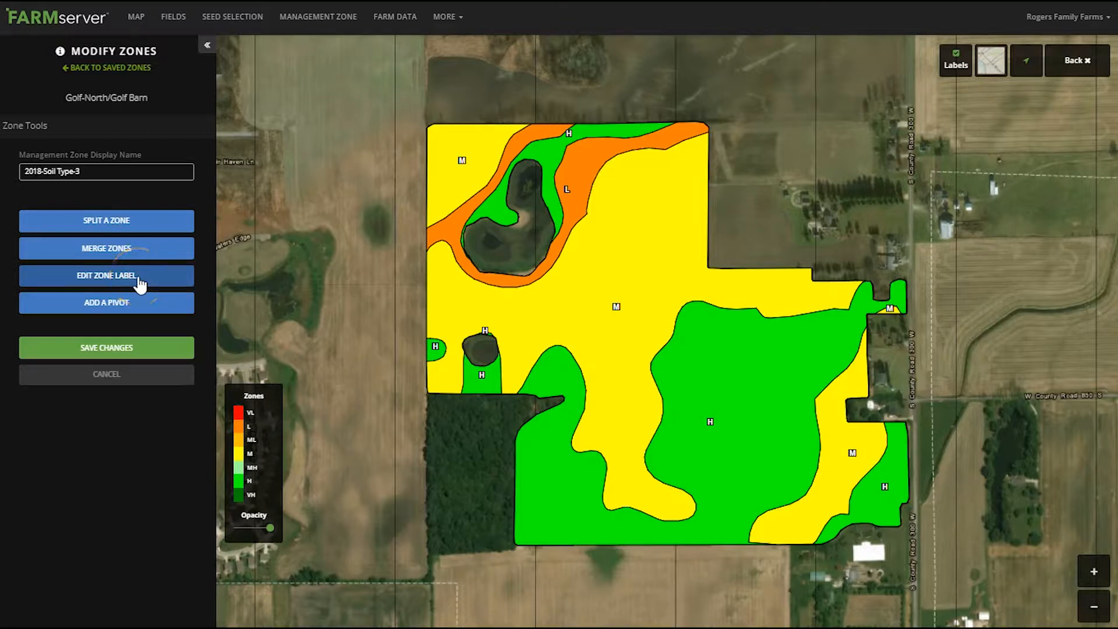
{"action": "left_click", "coordinate": [130, 304]}
{"action": "left_click", "coordinate": [131, 310]}
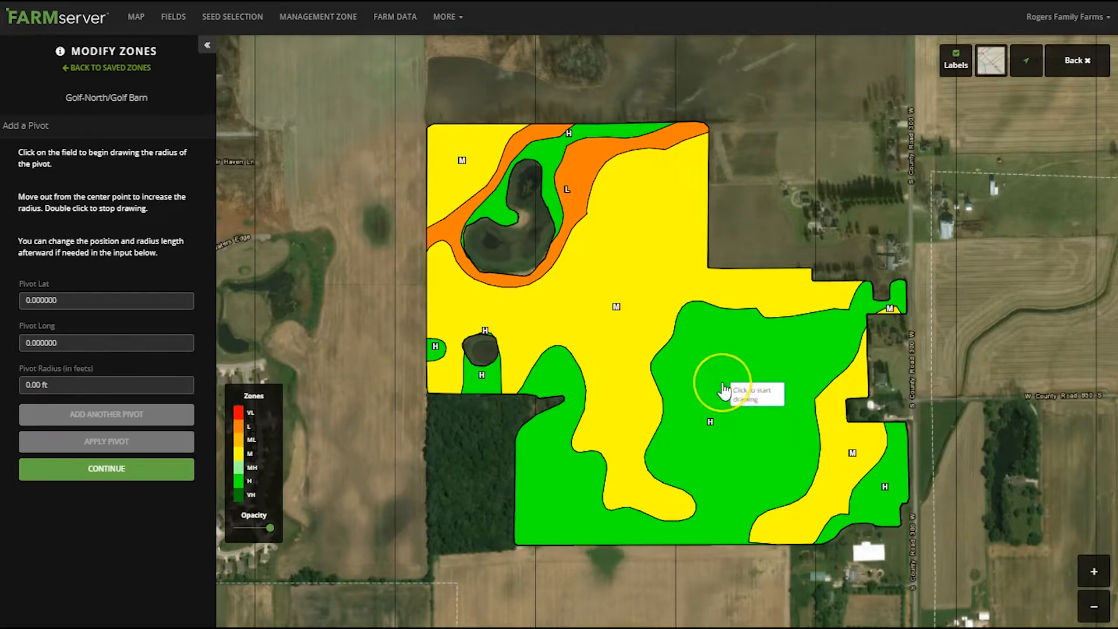
{"action": "left_click", "coordinate": [788, 547]}
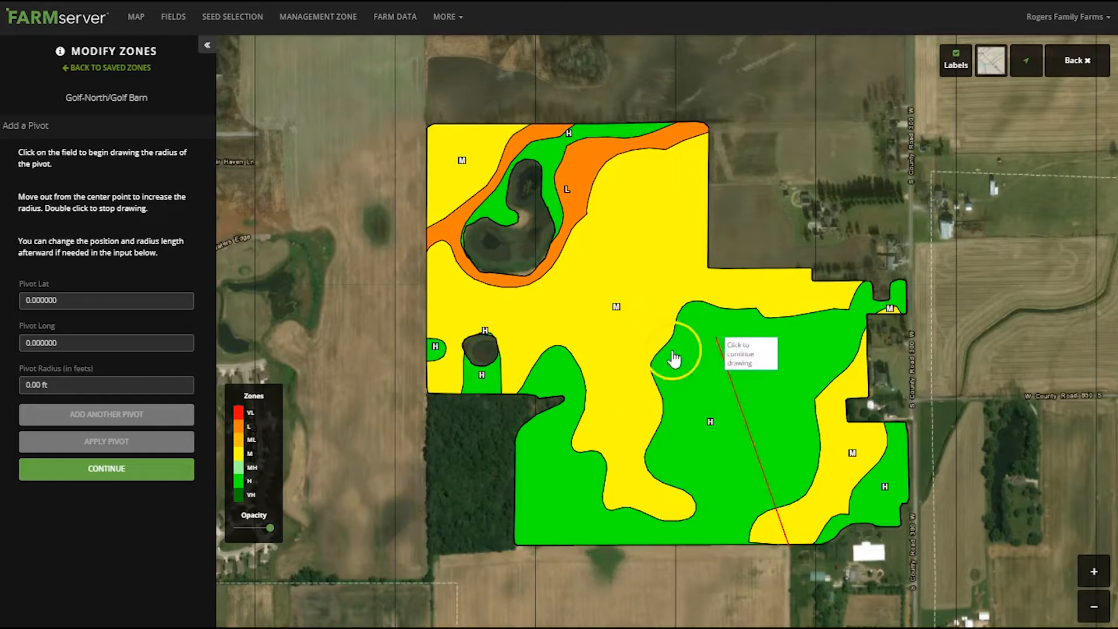
{"action": "left_click", "coordinate": [789, 300]}
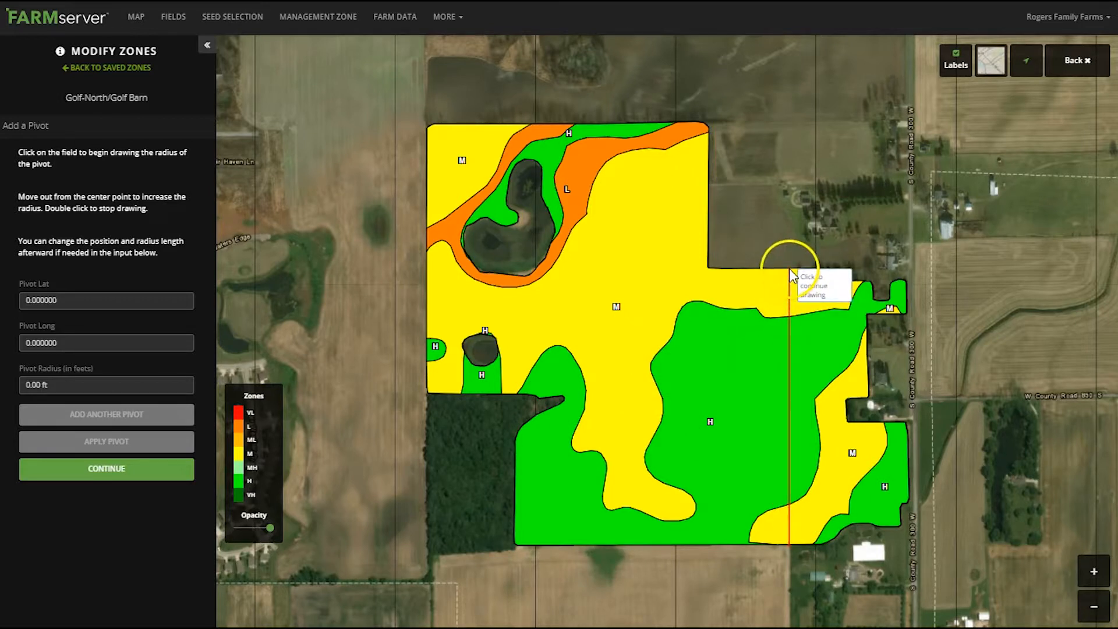
{"action": "double_click", "coordinate": [790, 272]}
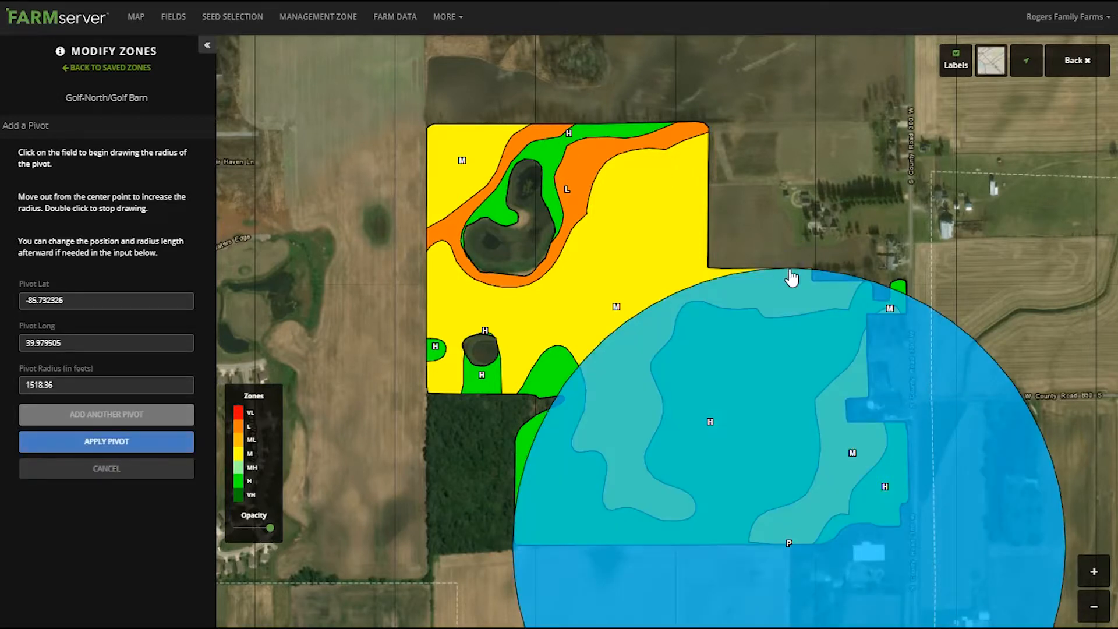
{"action": "left_click", "coordinate": [790, 547]}
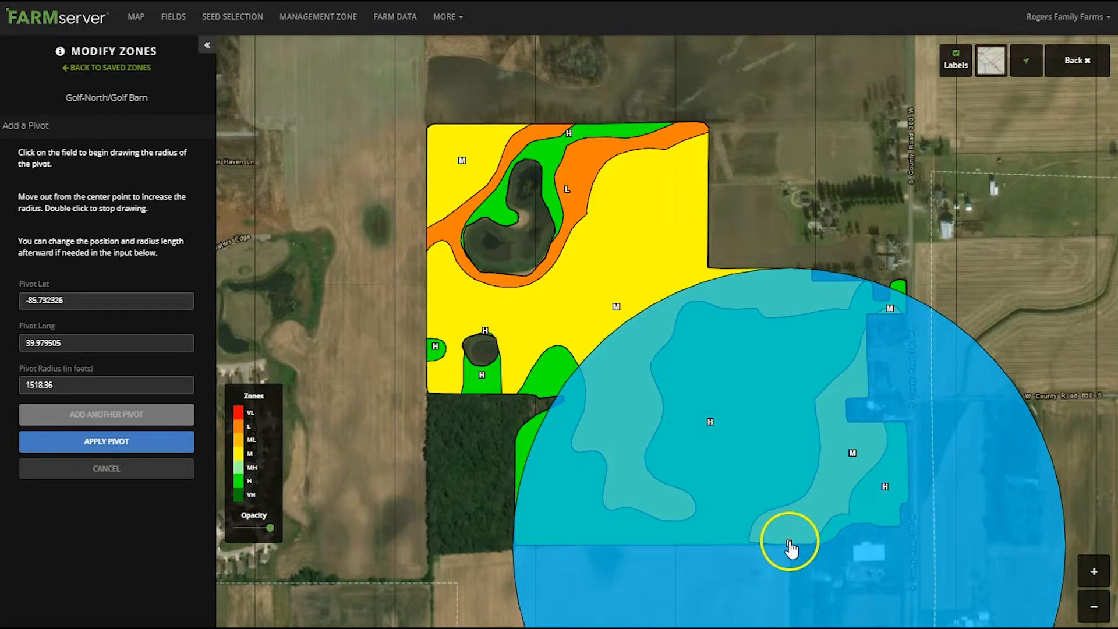
{"action": "left_click", "coordinate": [70, 445]}
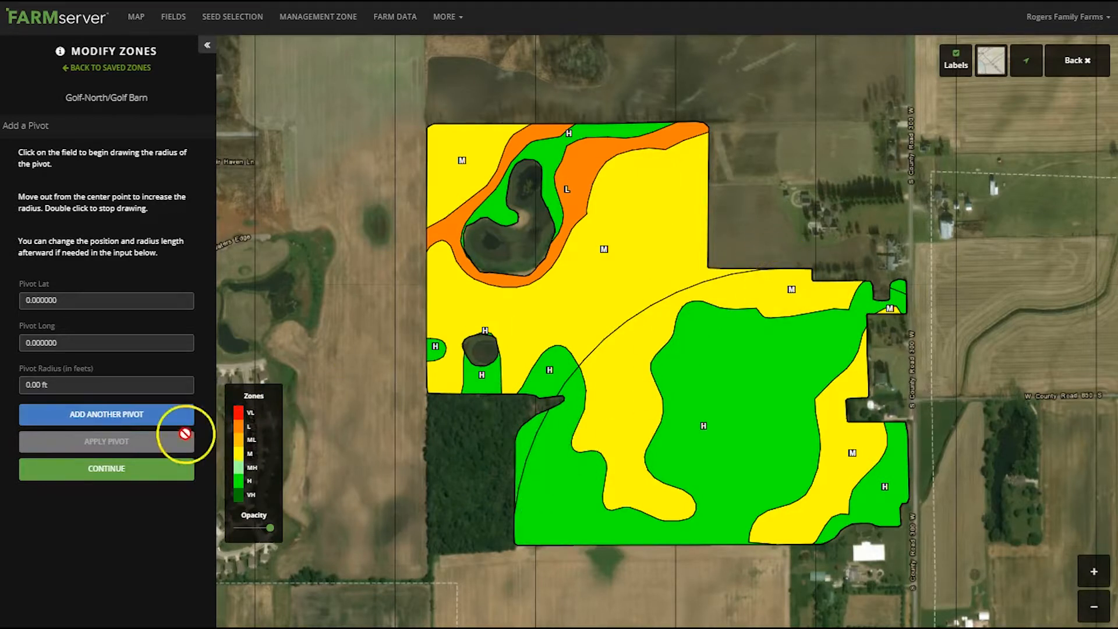
{"action": "left_click", "coordinate": [100, 480]}
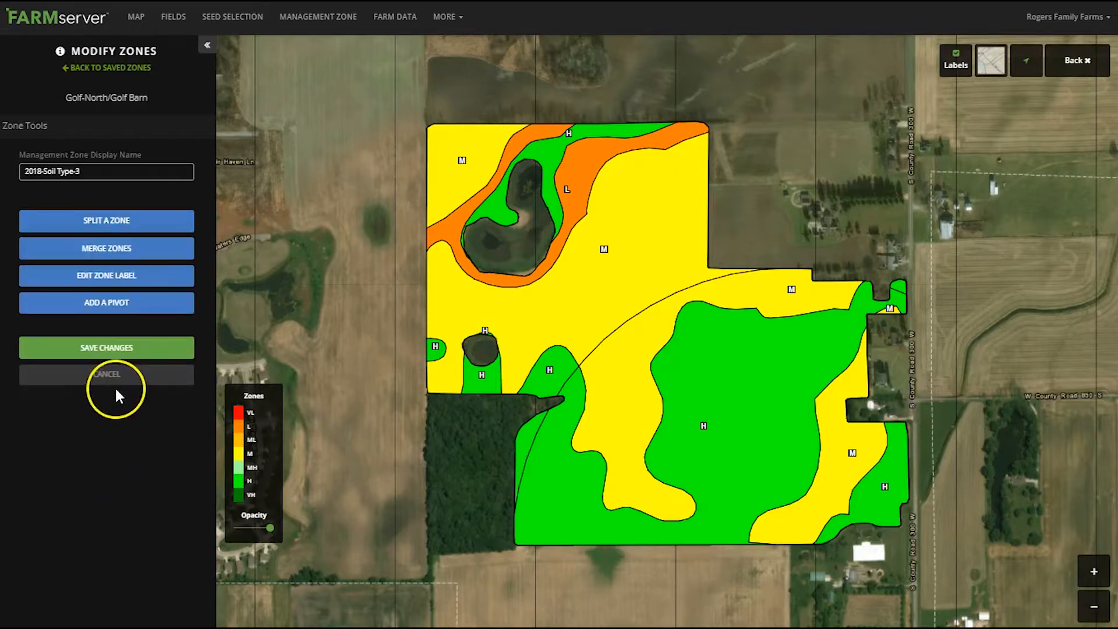
Split the zones inside the pivot with a near-vertical line from the pivot's centre on the southern edge to beyond the northern boundary
{"action": "left_click", "coordinate": [103, 224]}
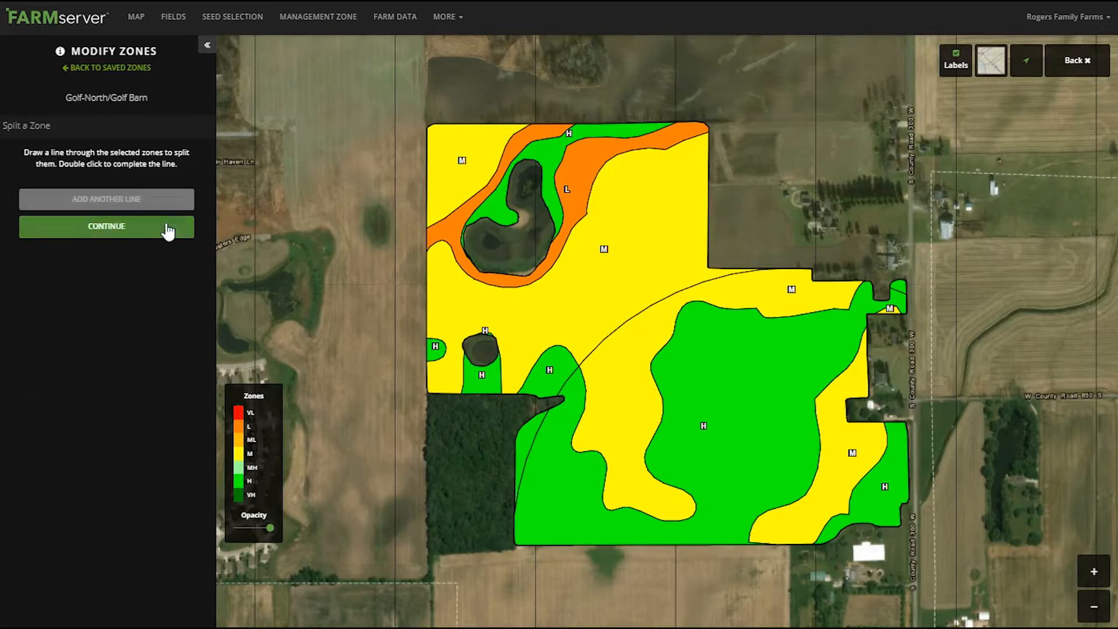
{"action": "left_click", "coordinate": [790, 545]}
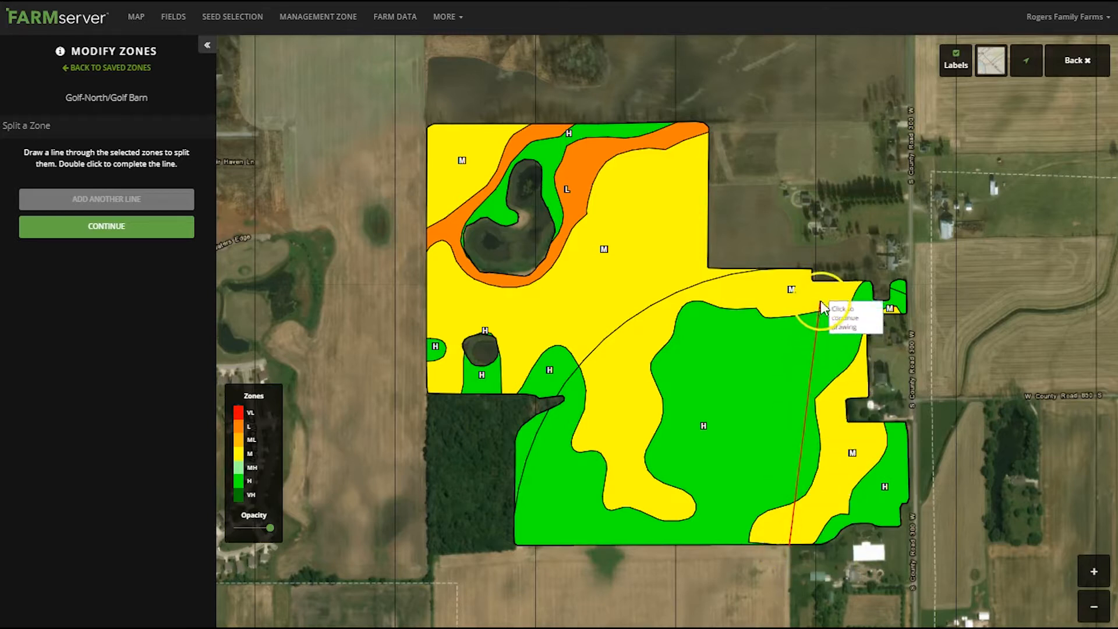
{"action": "double_click", "coordinate": [819, 234]}
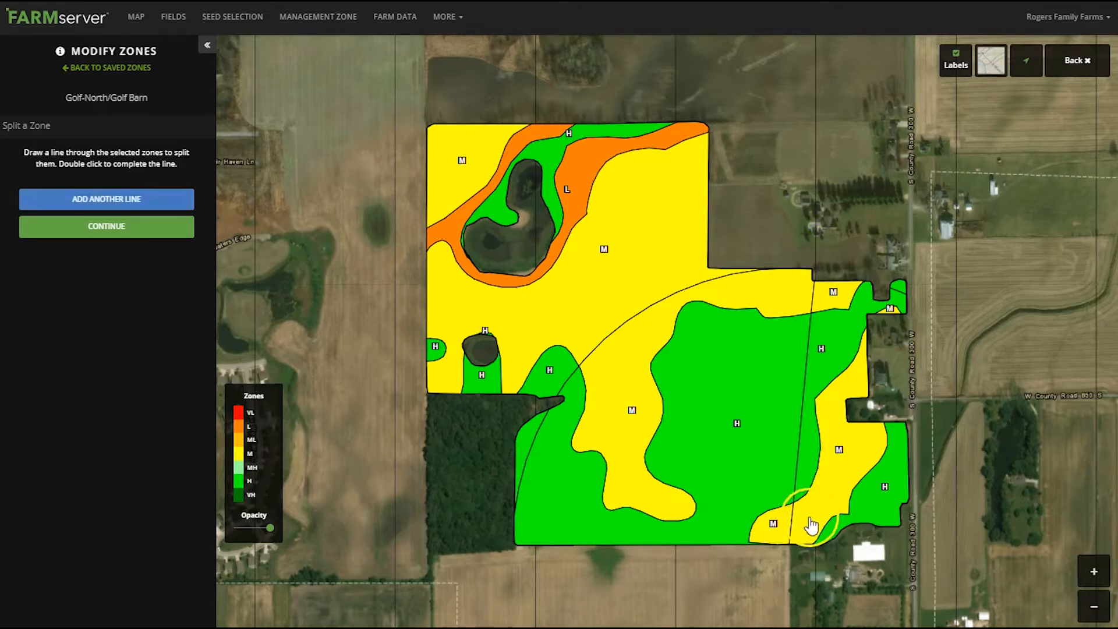
Finish the zone split and change the label of the large H zone inside the southern pivot, west of the split line, to VH
{"action": "left_click", "coordinate": [104, 226]}
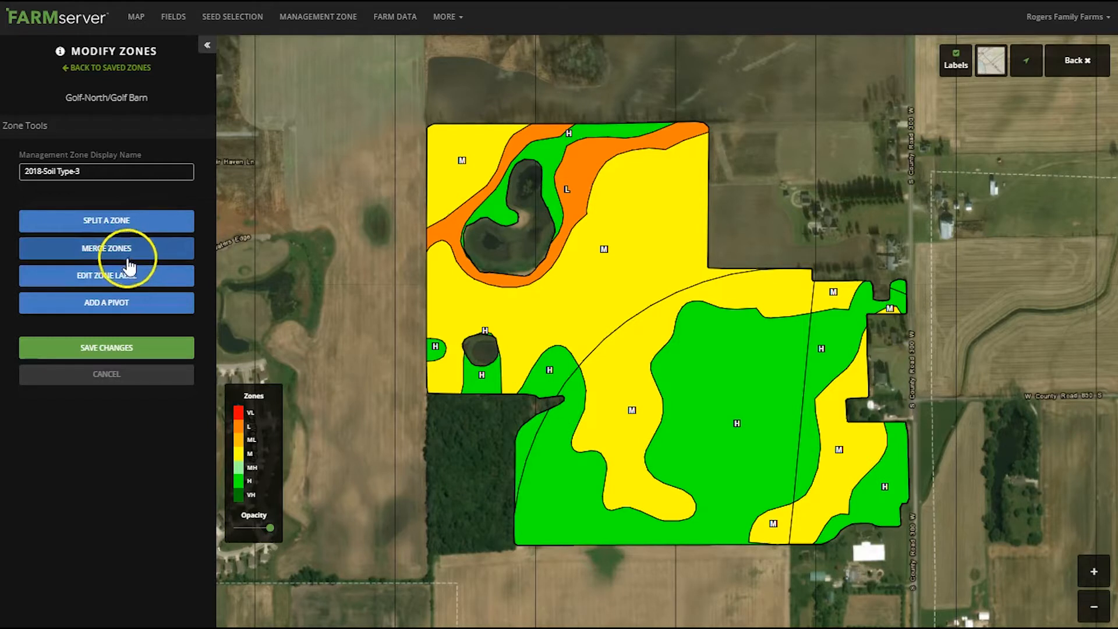
{"action": "left_click", "coordinate": [132, 281]}
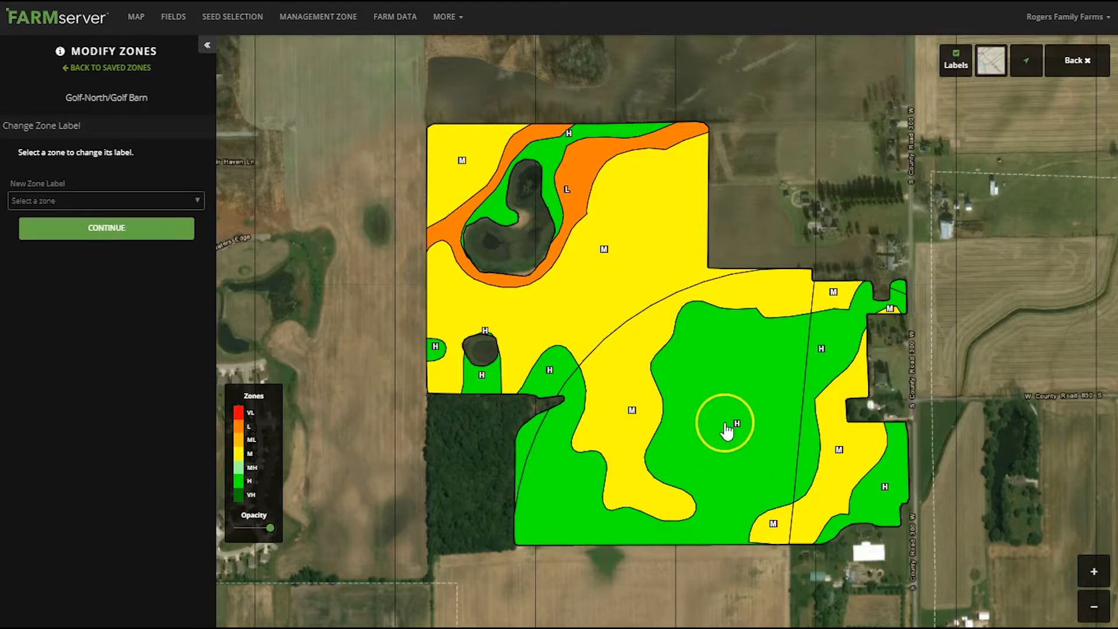
{"action": "left_click", "coordinate": [728, 443]}
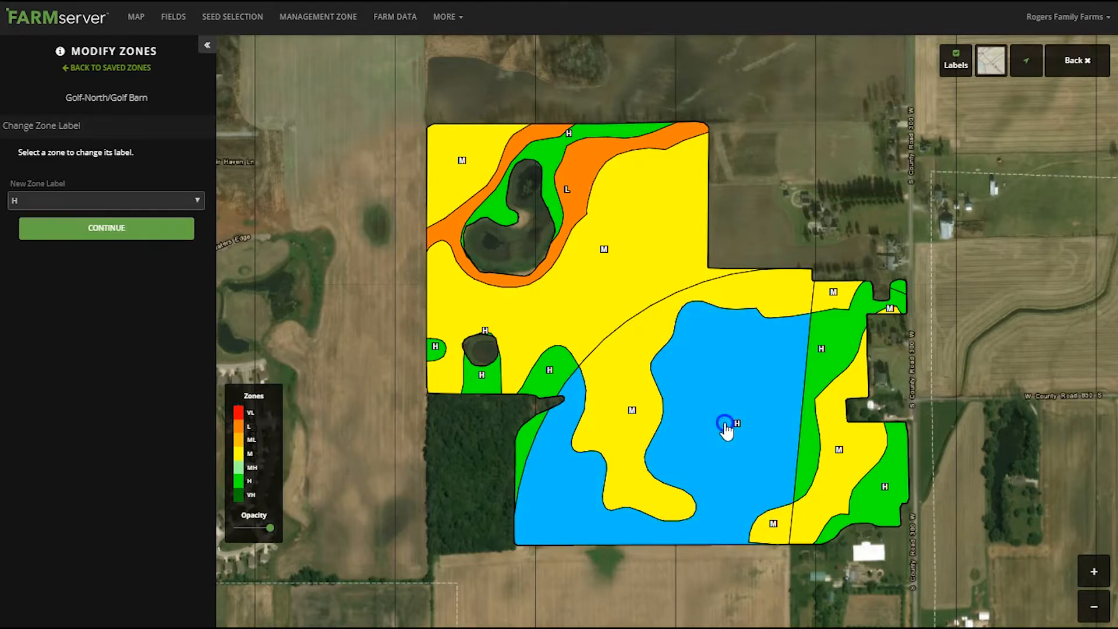
{"action": "left_click", "coordinate": [55, 201]}
{"action": "left_click", "coordinate": [23, 228]}
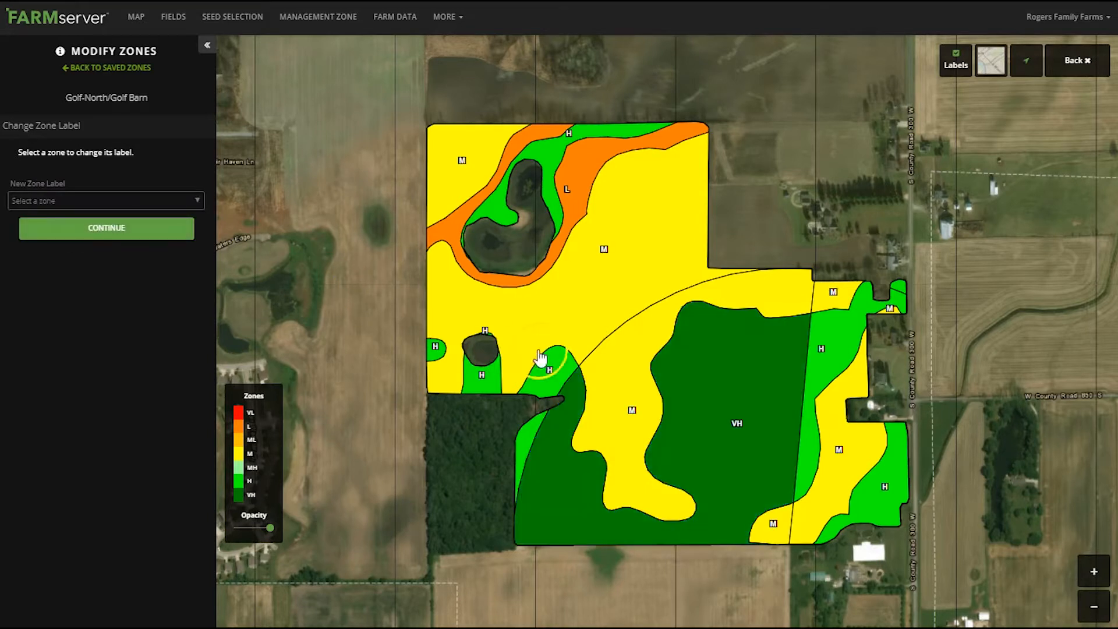
Change the label of the large M zone along the southern pivot's northwestern arc to MH and finish editing labels
{"action": "left_click", "coordinate": [616, 376]}
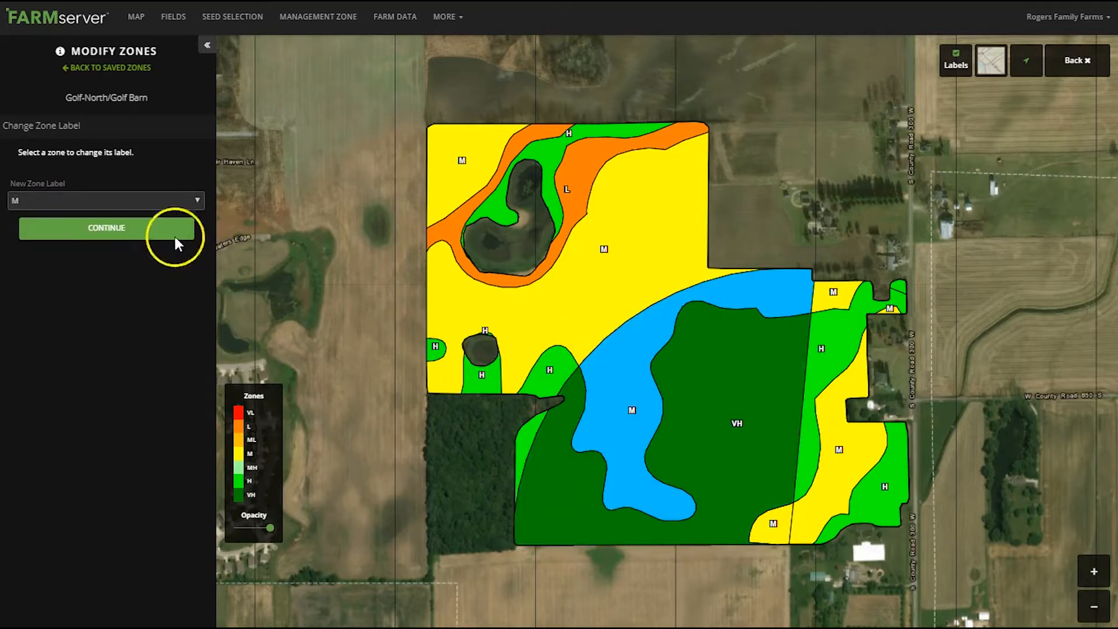
{"action": "left_click", "coordinate": [51, 203]}
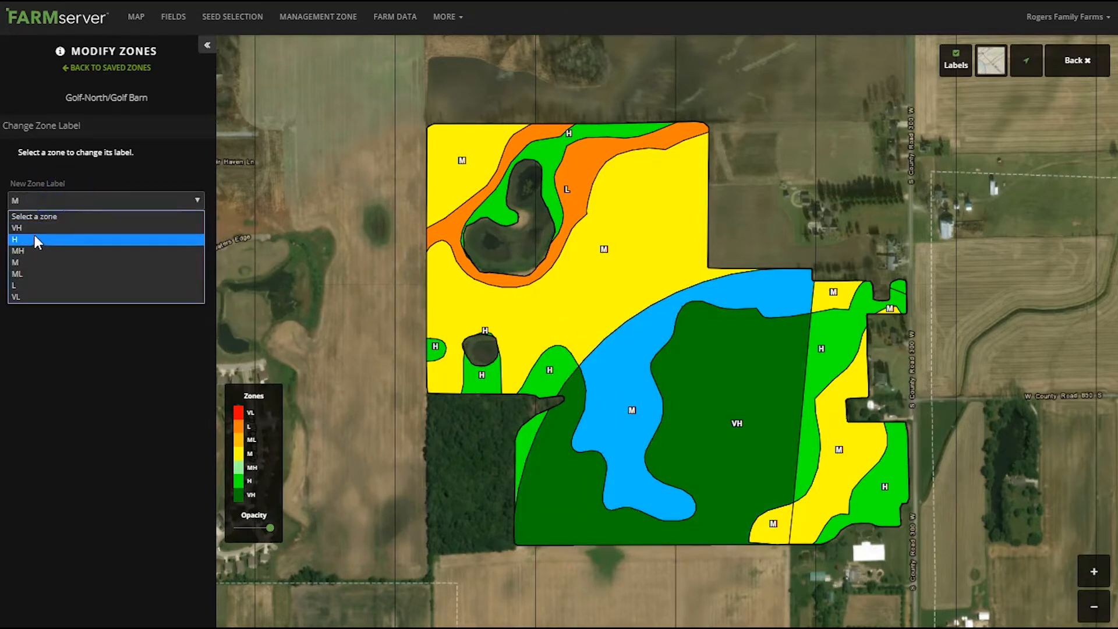
{"action": "left_click", "coordinate": [27, 251]}
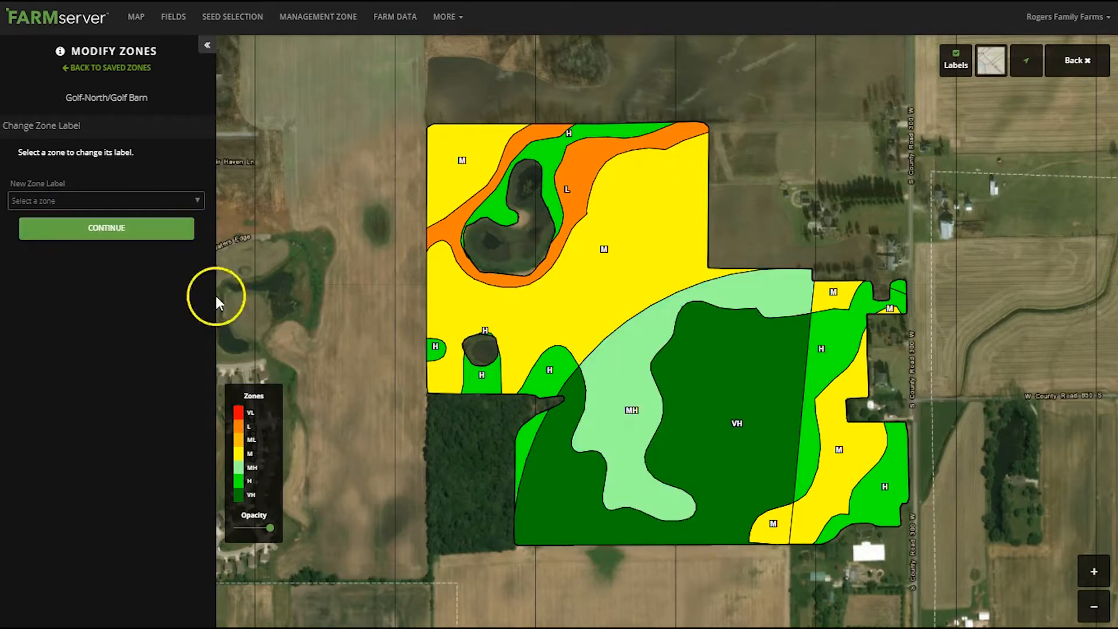
{"action": "left_click", "coordinate": [82, 241]}
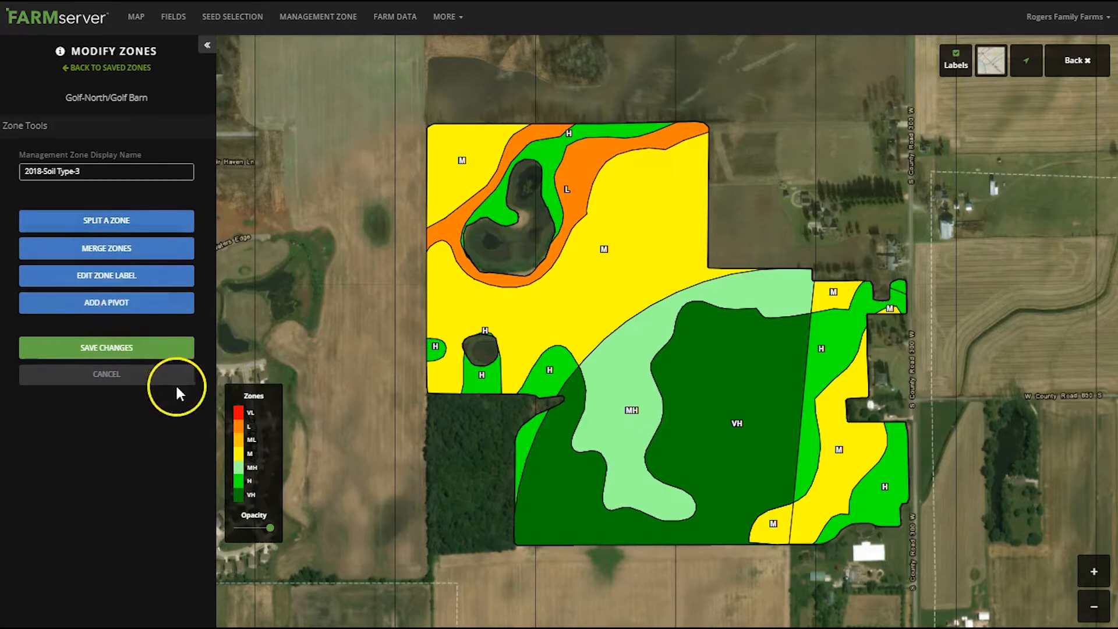
Change the label of the small M zone on the field's southern edge, just west of the split line, to MH
{"action": "left_click", "coordinate": [90, 286]}
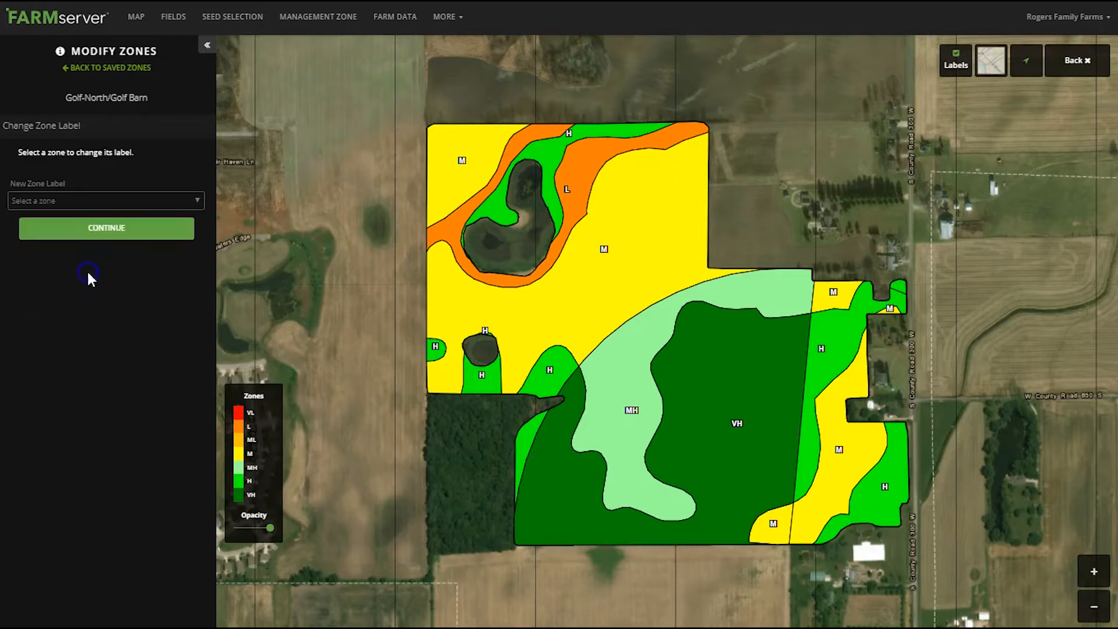
{"action": "left_click", "coordinate": [772, 524]}
{"action": "left_click", "coordinate": [58, 205]}
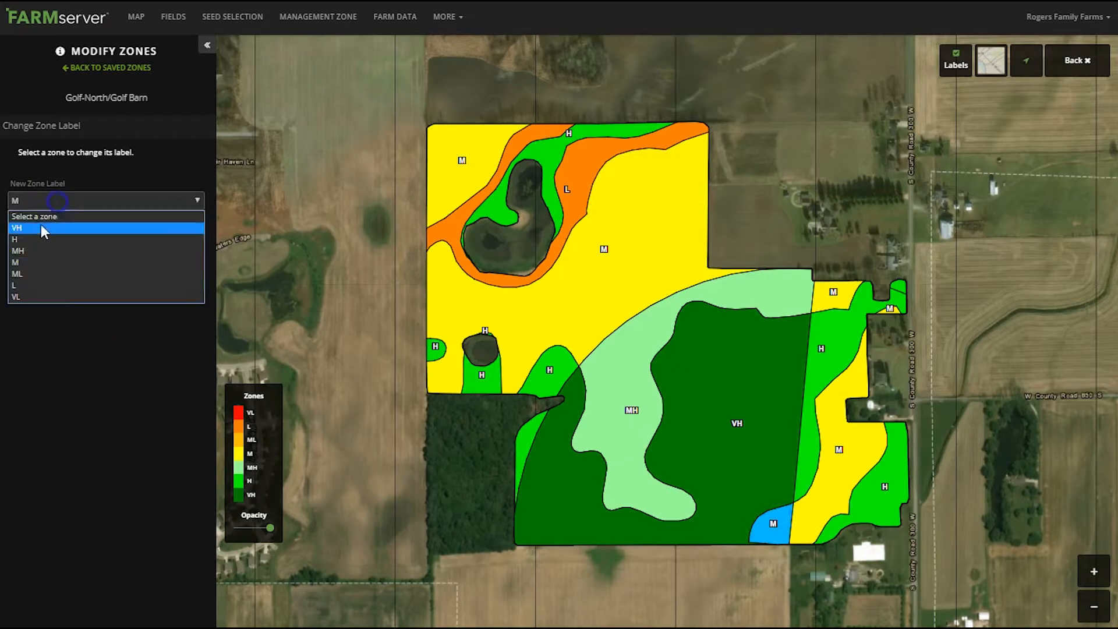
{"action": "left_click", "coordinate": [23, 251]}
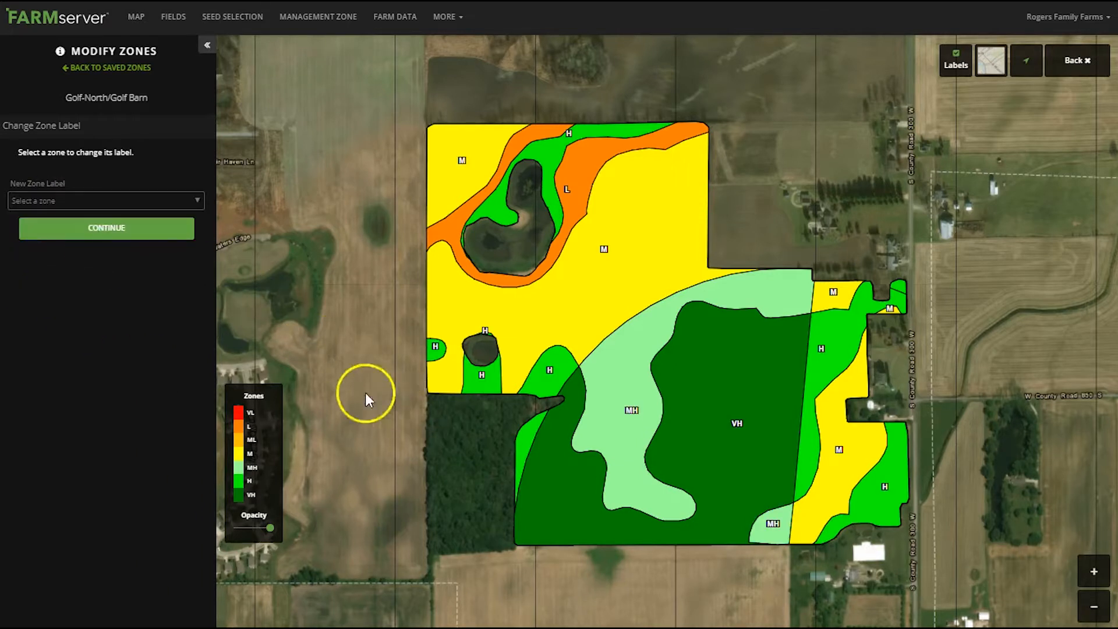
{"action": "left_click", "coordinate": [95, 229]}
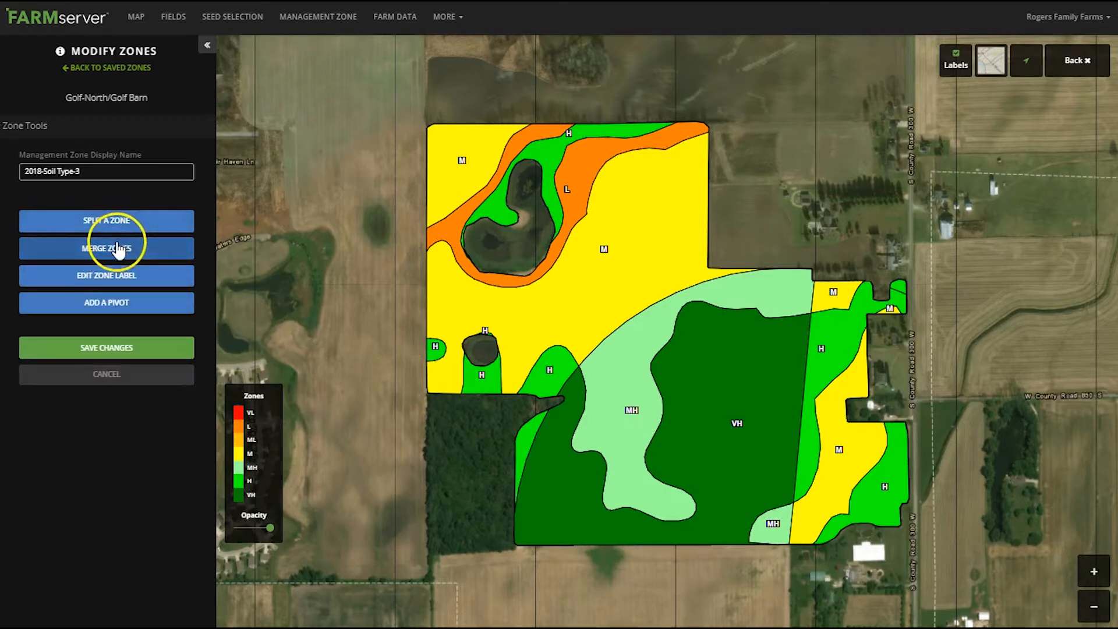
Merge the H zone containing the field's small northeastern tip with the adjoining H zone east of the split line, keeping label H
{"action": "left_click", "coordinate": [111, 249]}
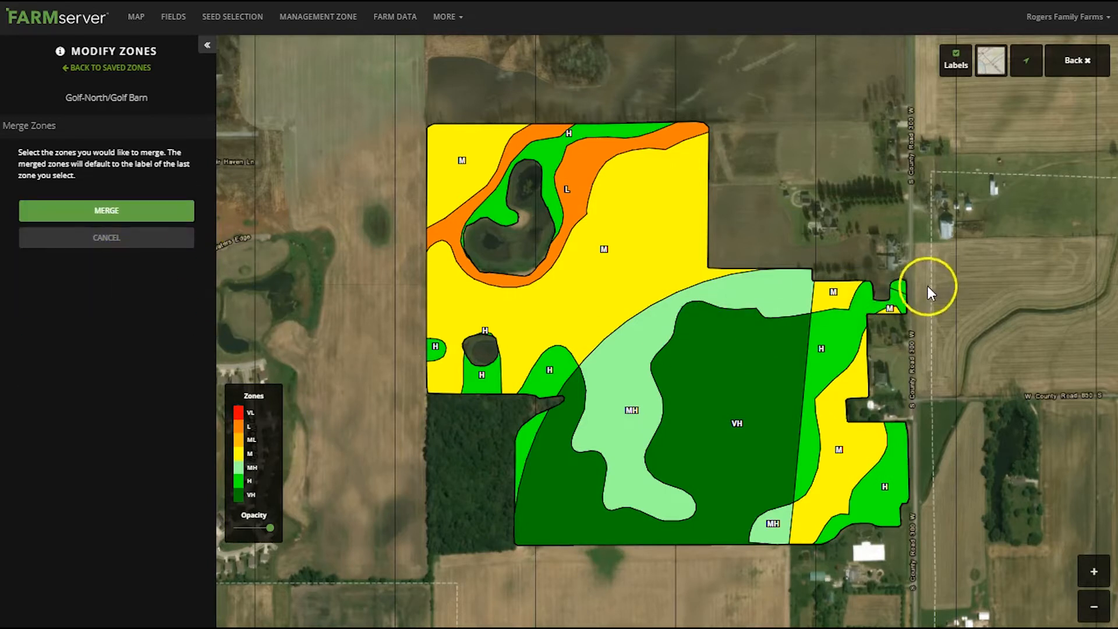
{"action": "left_click", "coordinate": [901, 290]}
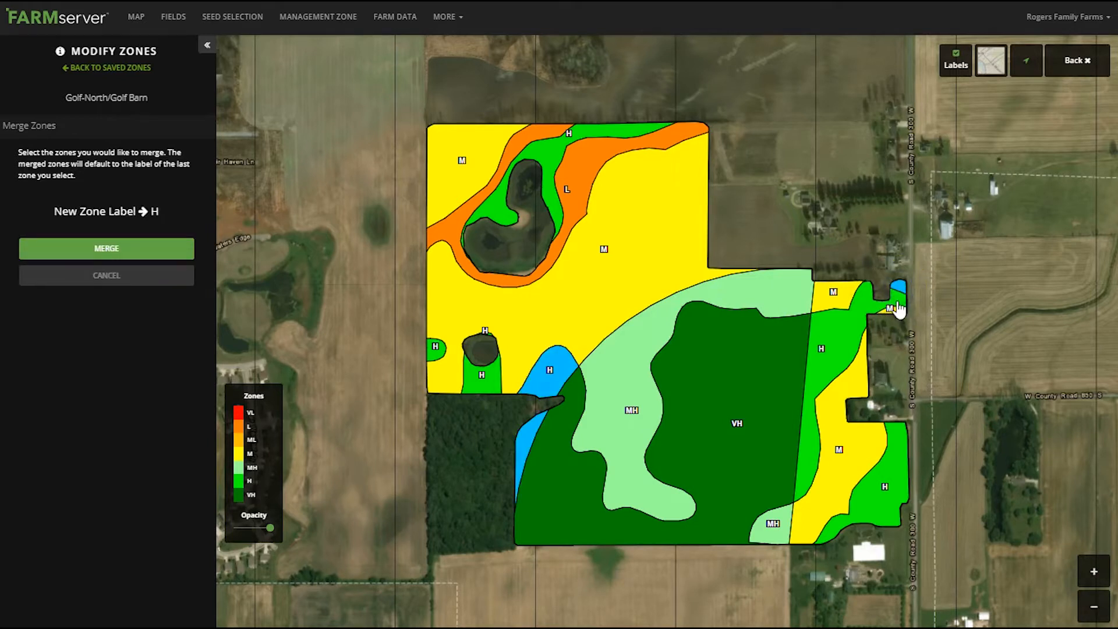
{"action": "left_click", "coordinate": [899, 309]}
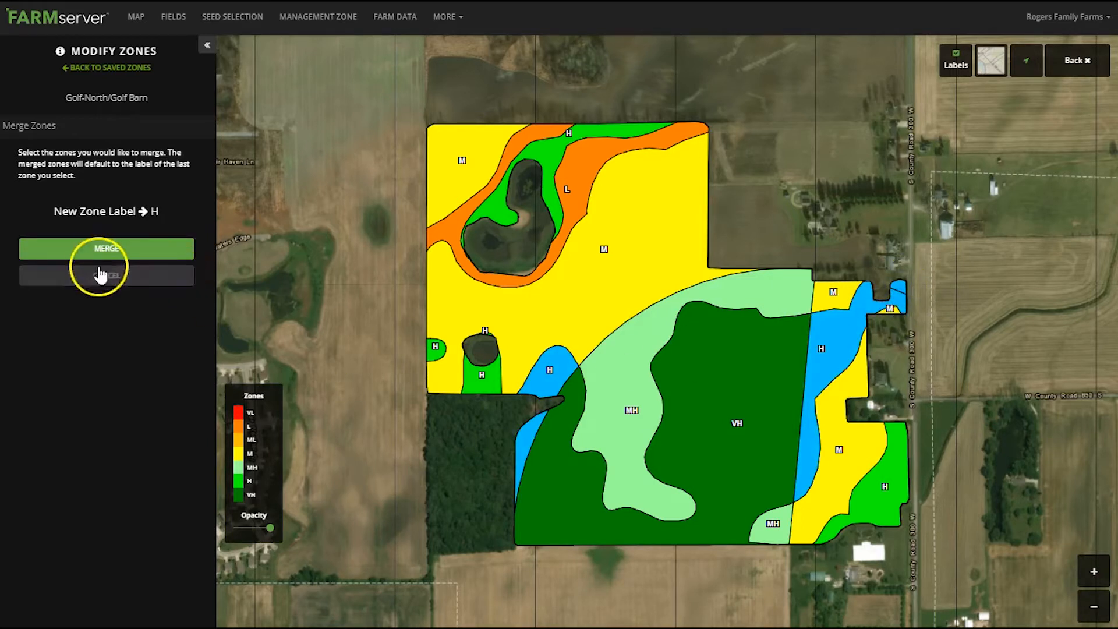
{"action": "left_click", "coordinate": [166, 251]}
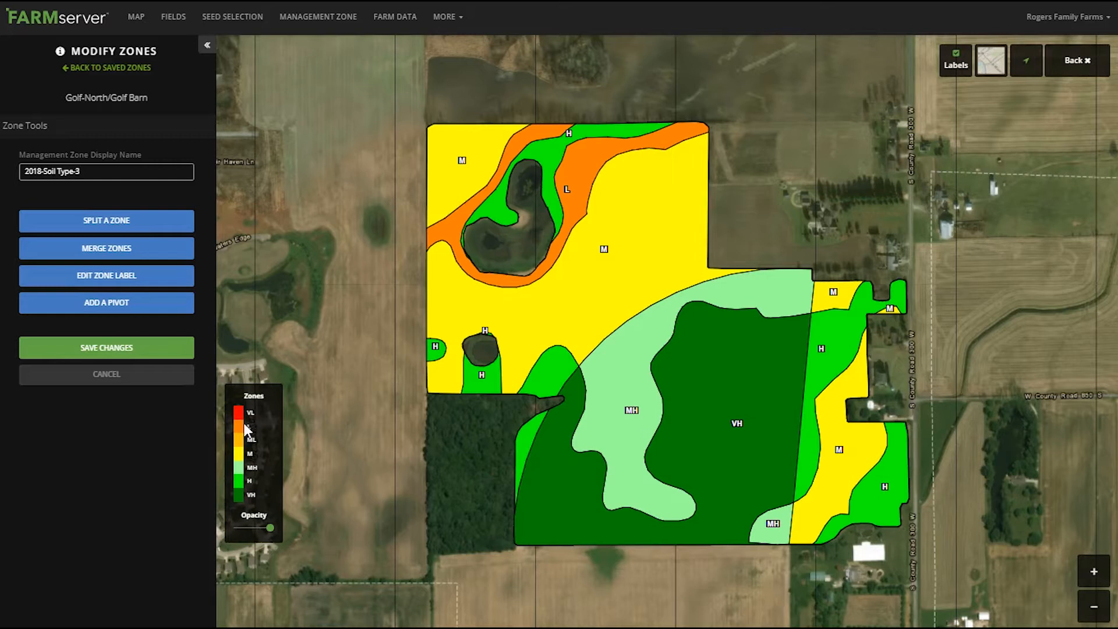
Add and apply a pivot with a radius of about 472 ft in the field's northern part, east of the ponds
{"action": "left_click", "coordinate": [87, 303]}
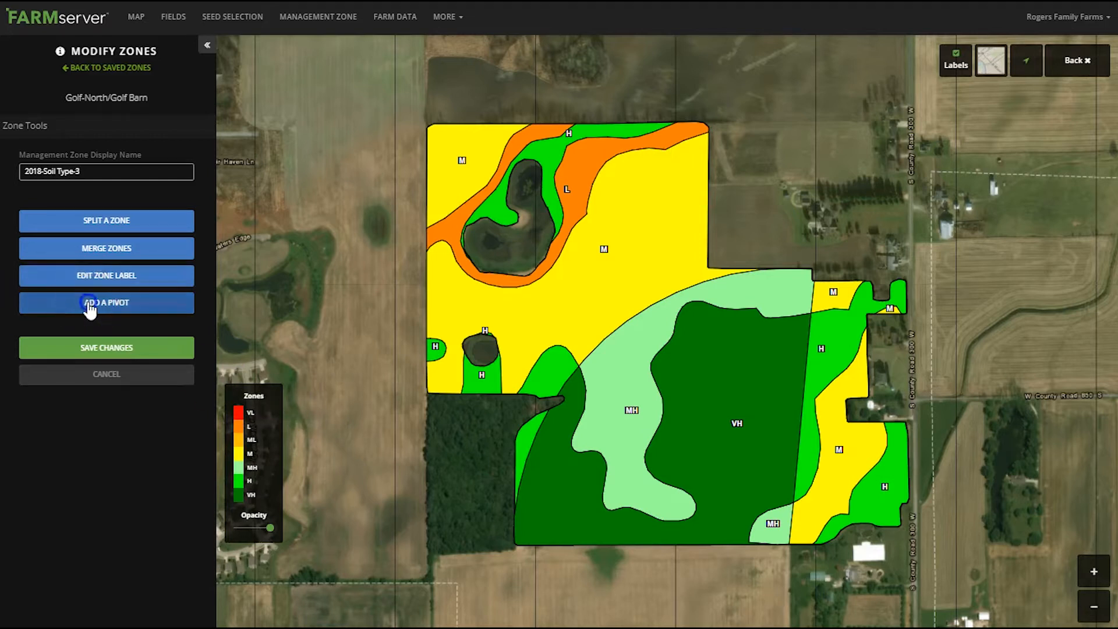
{"action": "left_click", "coordinate": [619, 214]}
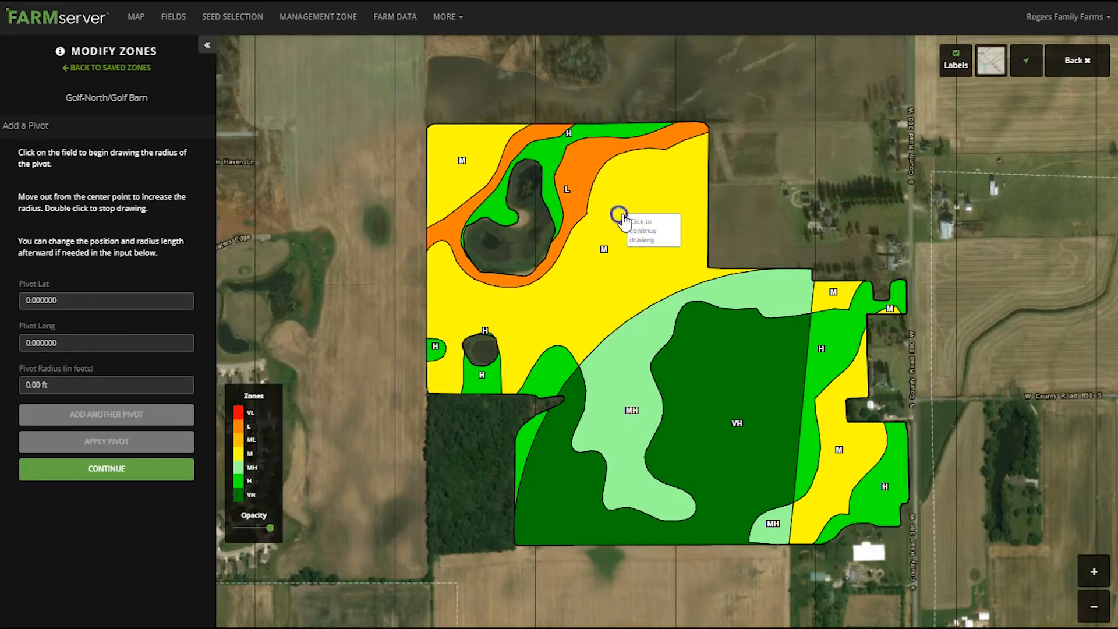
{"action": "double_click", "coordinate": [705, 215]}
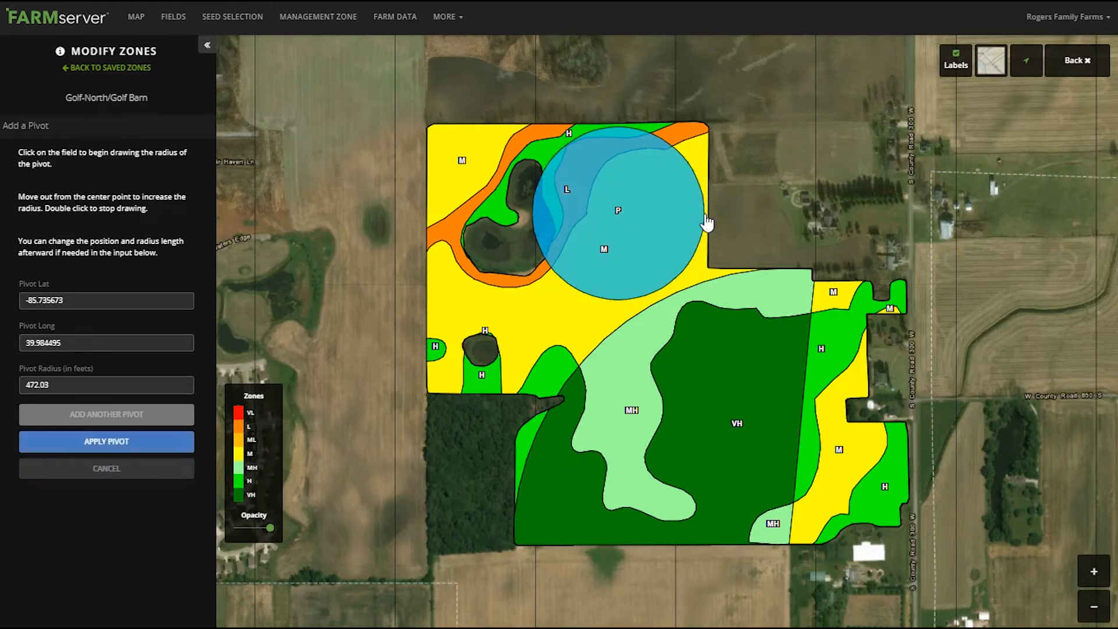
{"action": "left_click", "coordinate": [707, 265]}
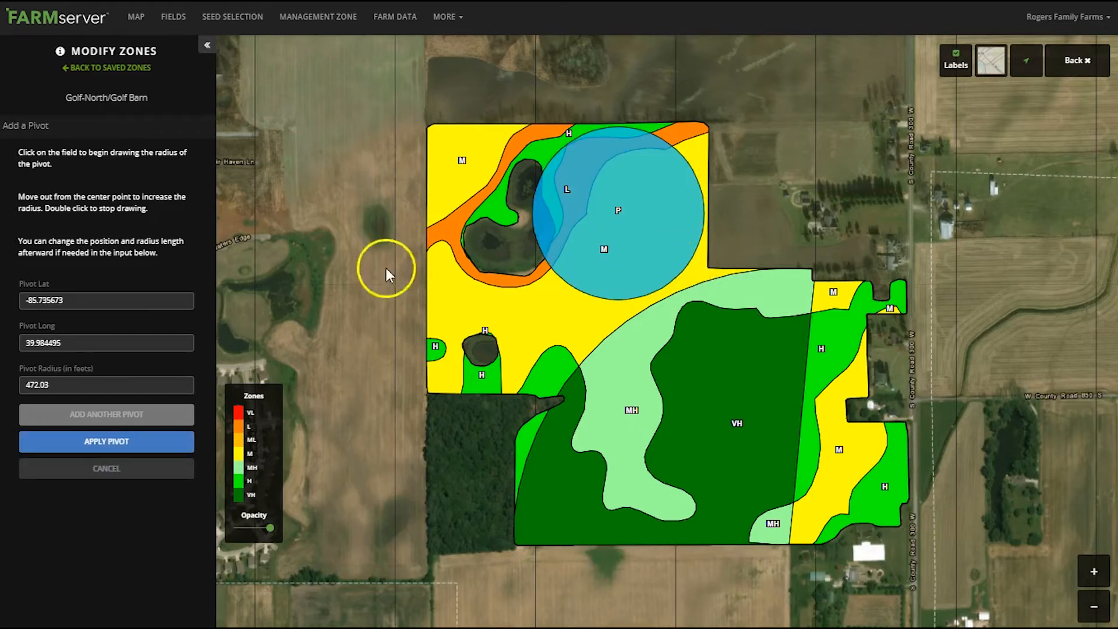
{"action": "left_click", "coordinate": [113, 443]}
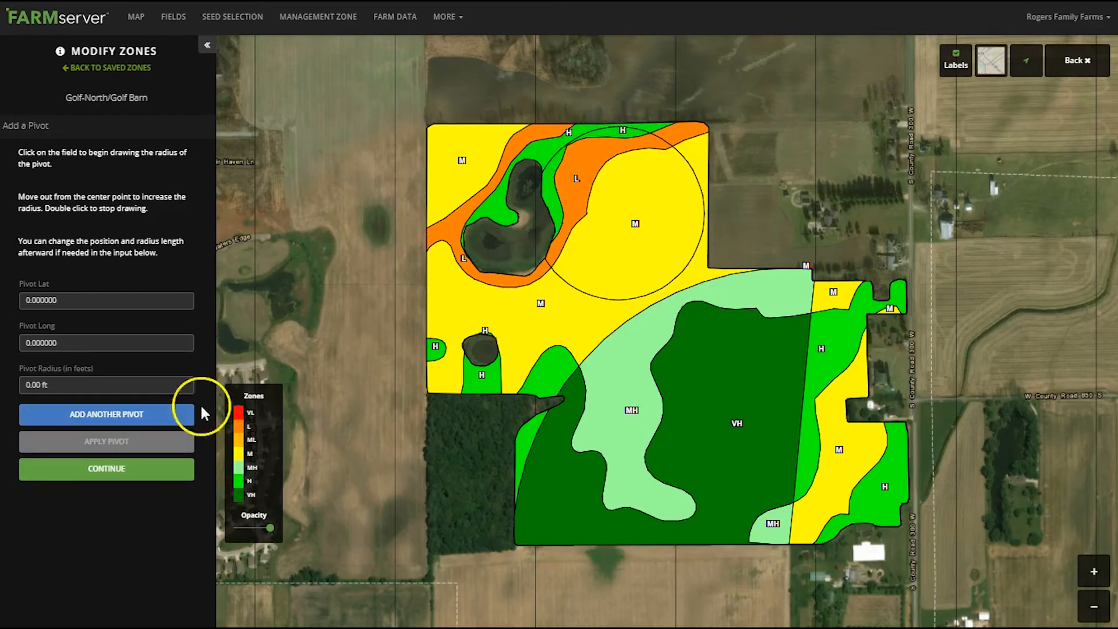
{"action": "left_click", "coordinate": [109, 465]}
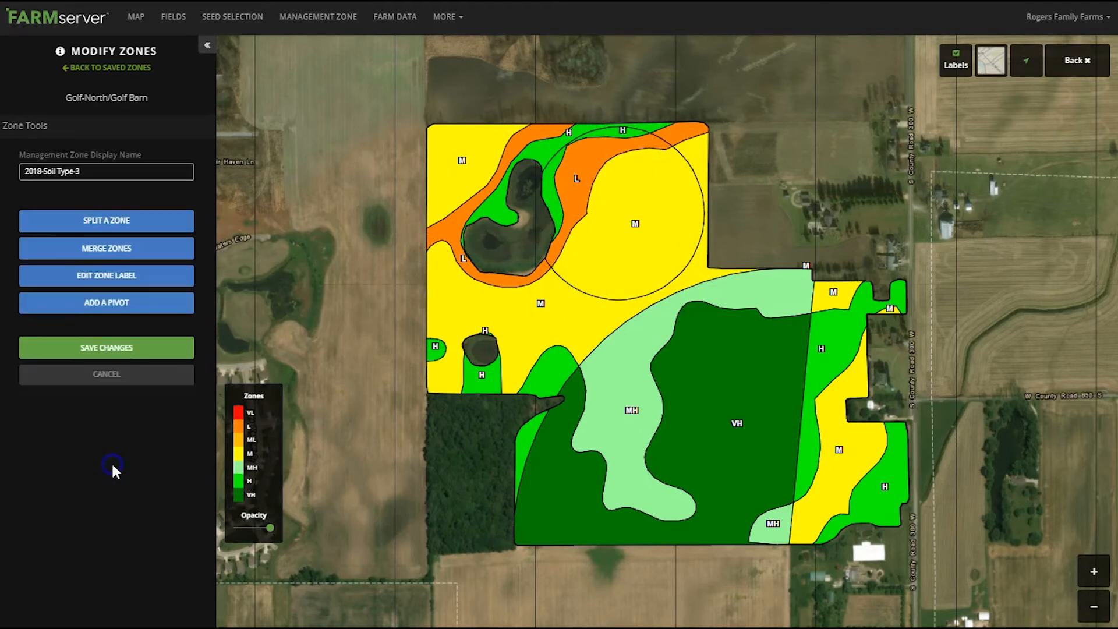
Change the label of the large M zone inside the northern pivot to MH
{"action": "left_click", "coordinate": [100, 279]}
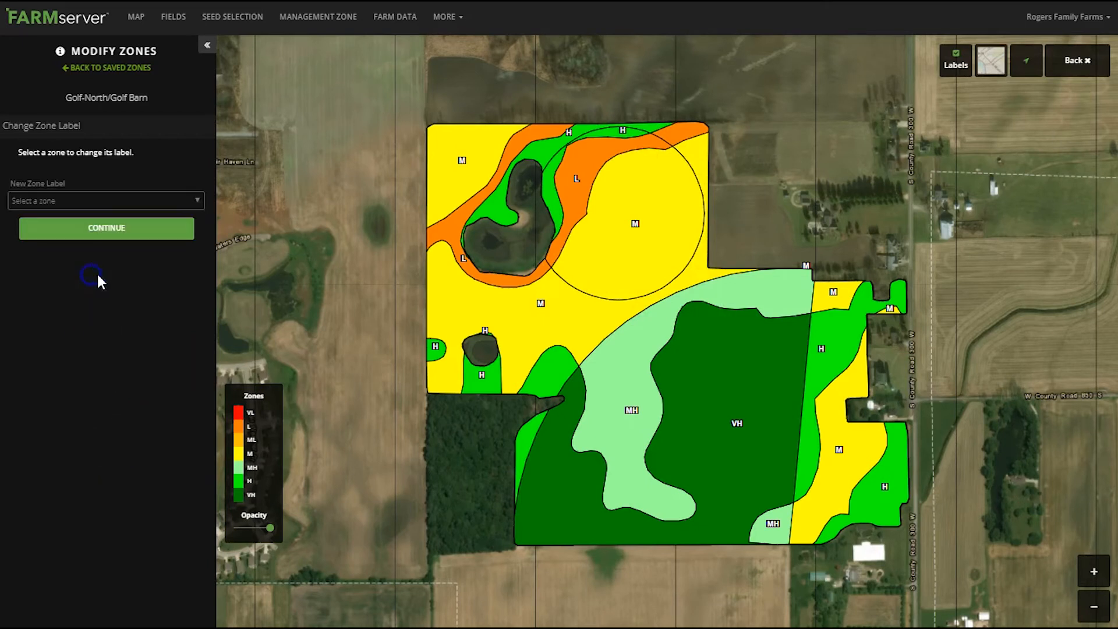
{"action": "left_click", "coordinate": [632, 232]}
{"action": "left_click", "coordinate": [50, 198]}
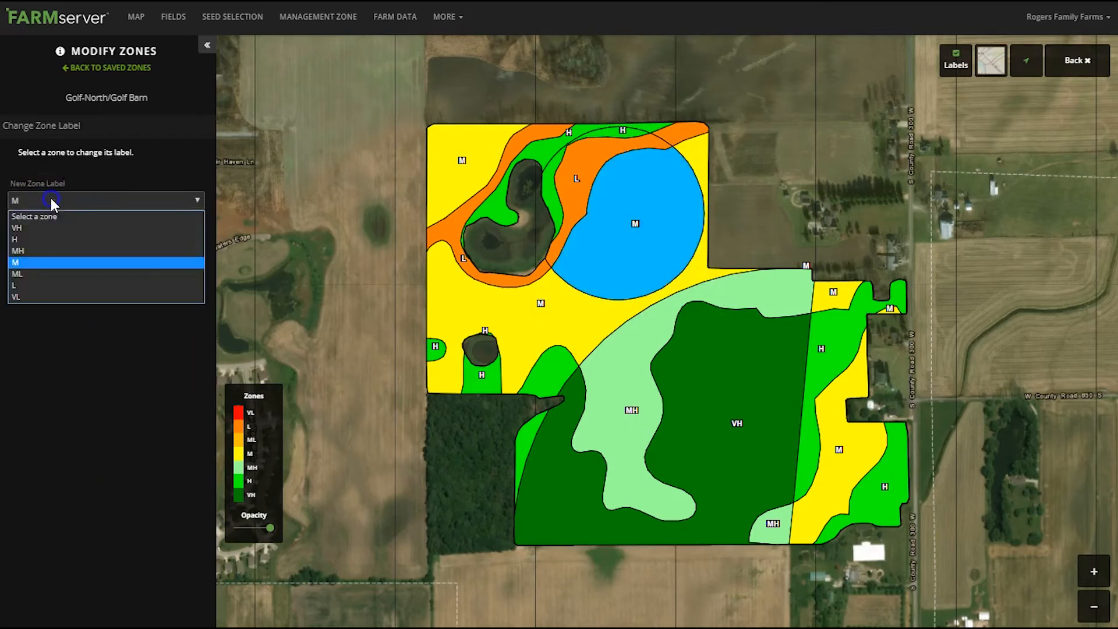
{"action": "left_click", "coordinate": [29, 250]}
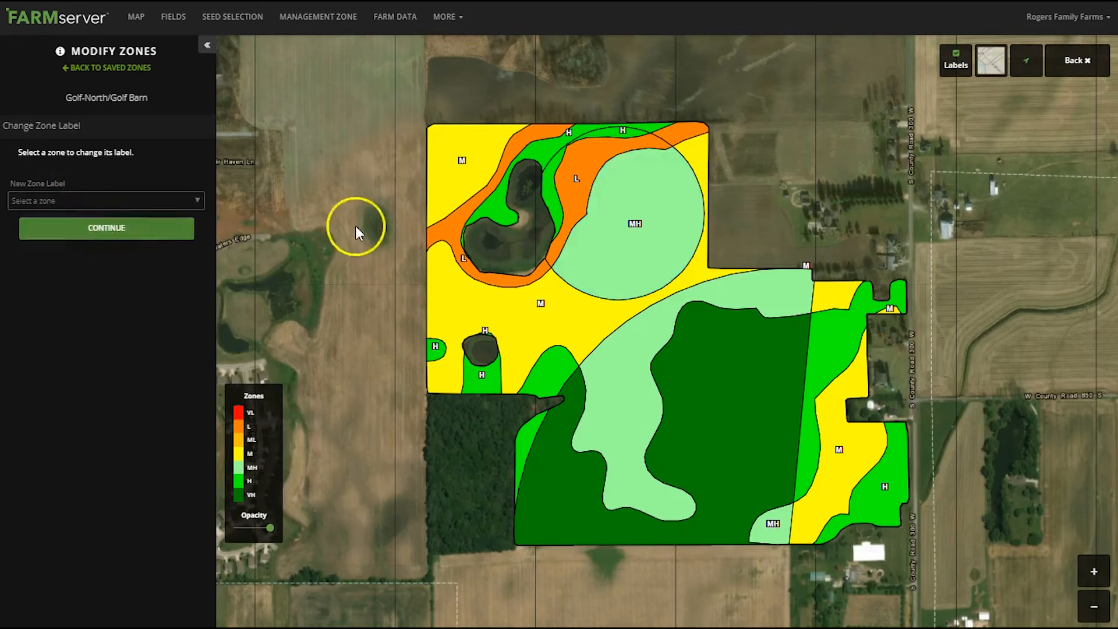
Change the label of the L zone inside the northern pivot to ML
{"action": "left_click", "coordinate": [582, 176]}
{"action": "left_click", "coordinate": [87, 205]}
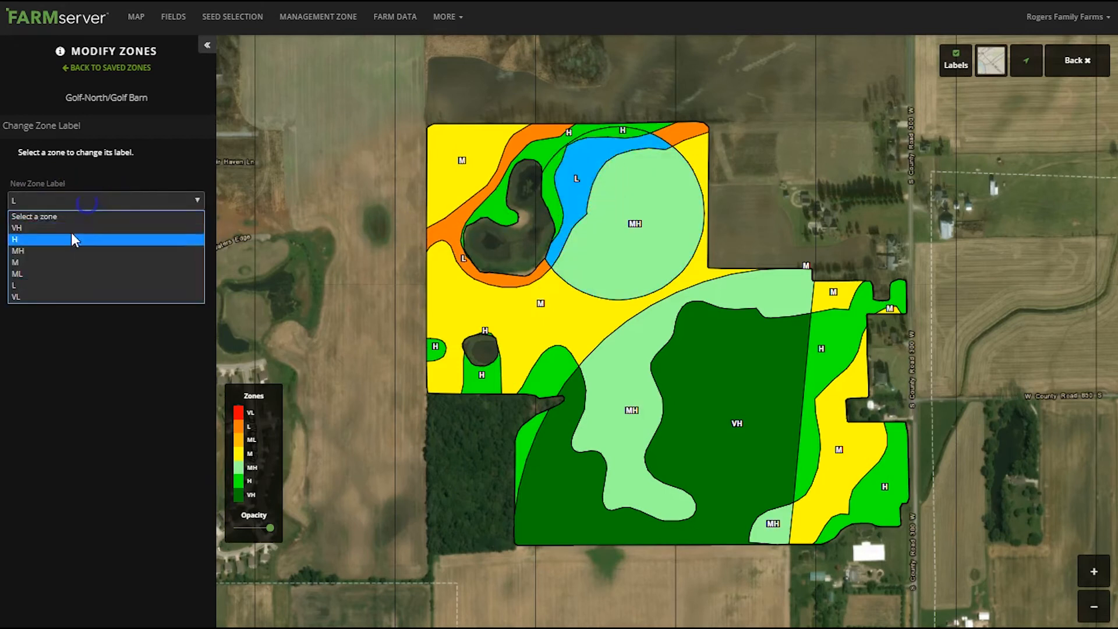
{"action": "left_click", "coordinate": [35, 273]}
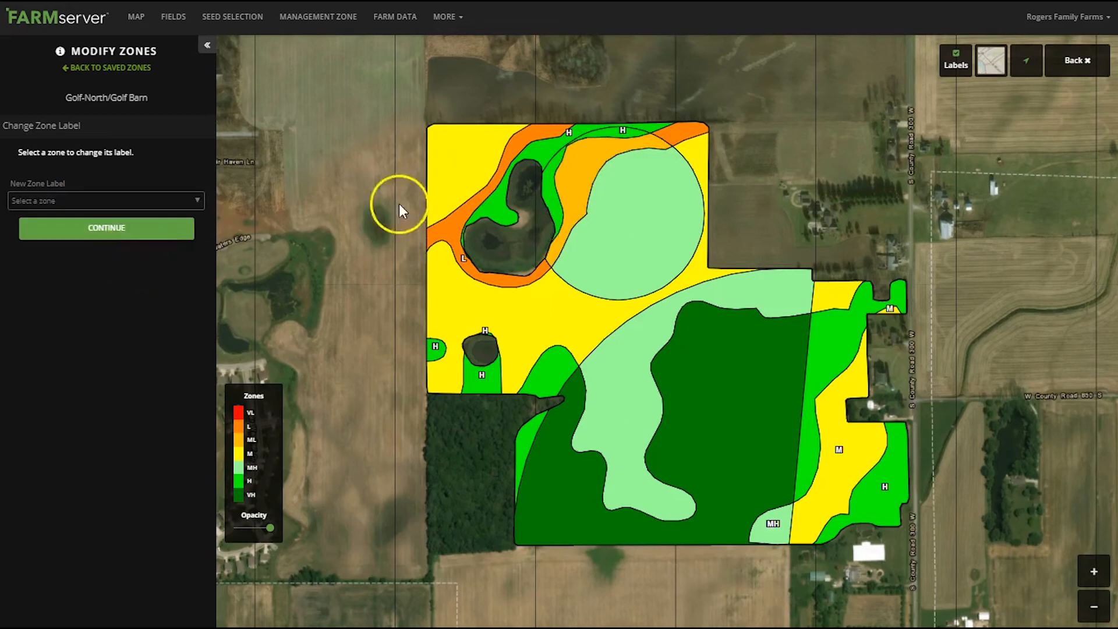
Change the label of the narrow H strip along the northern pivot's northwestern edge to VH and finish editing labels
{"action": "left_click", "coordinate": [553, 194]}
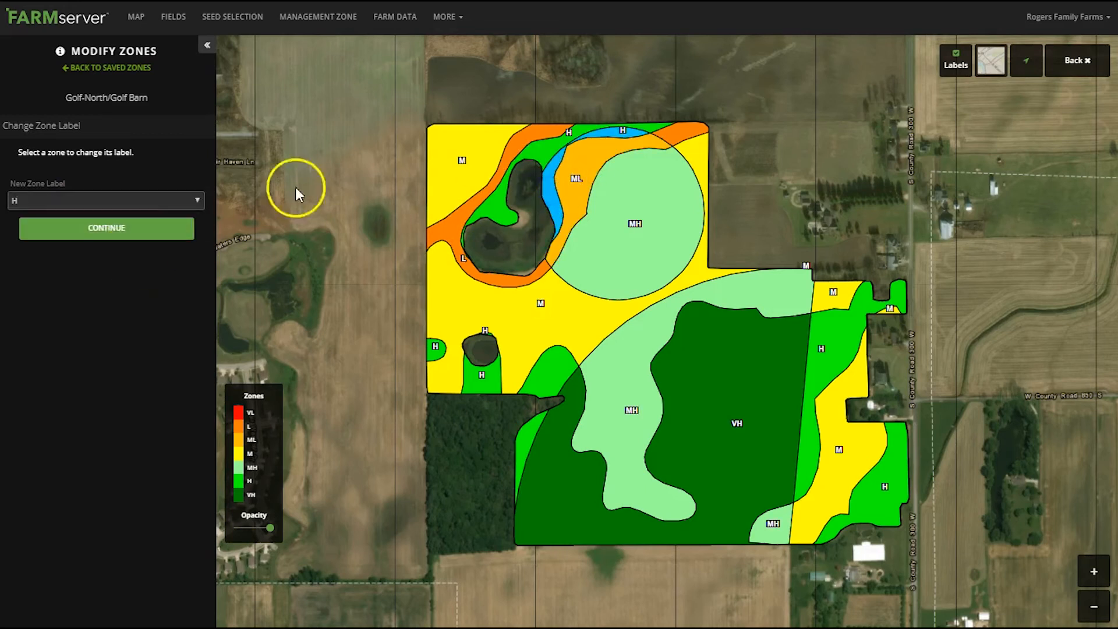
{"action": "left_click", "coordinate": [91, 206]}
{"action": "left_click", "coordinate": [43, 228]}
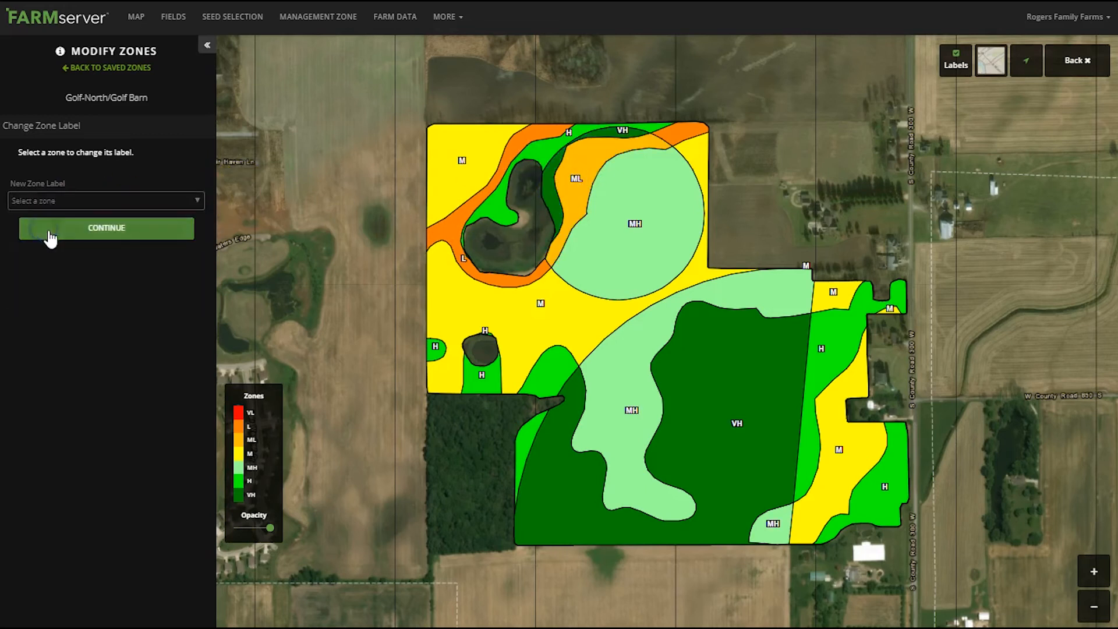
{"action": "left_click", "coordinate": [107, 233]}
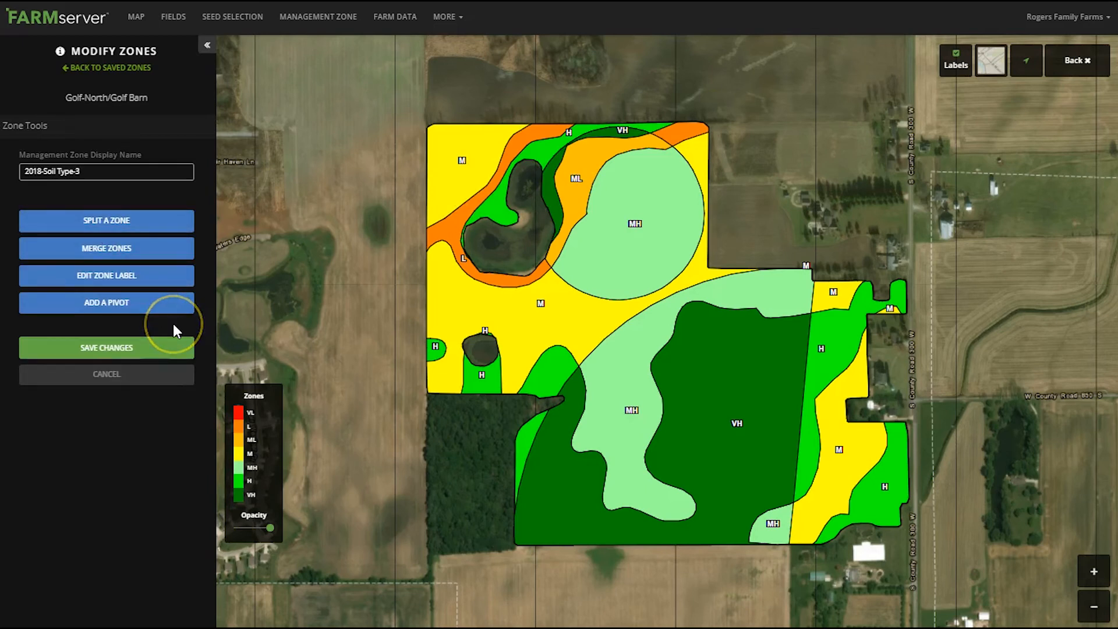